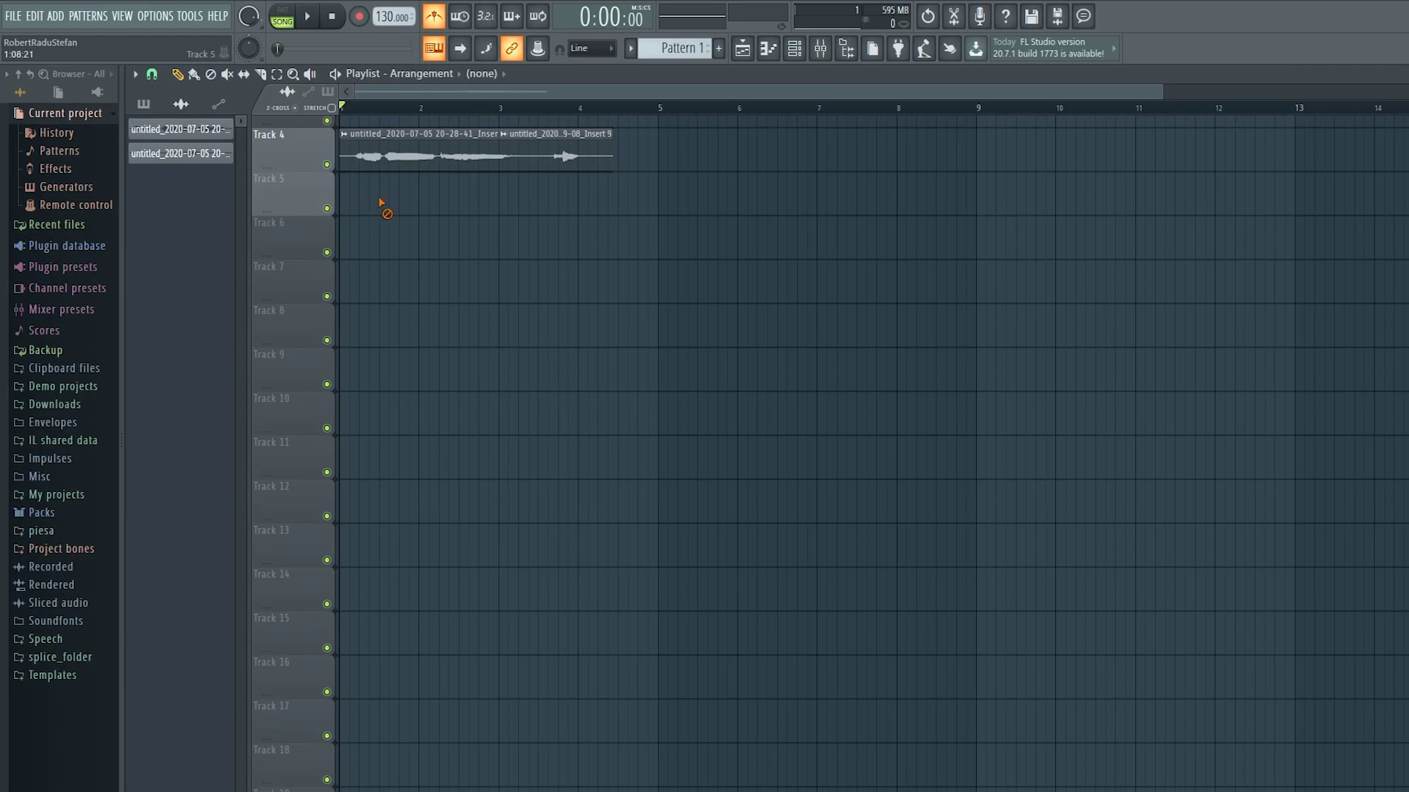
Step: Play back the two recorded vocal clips on Track 4 from the start of the playlist
scroll(238, 210, up, 2)
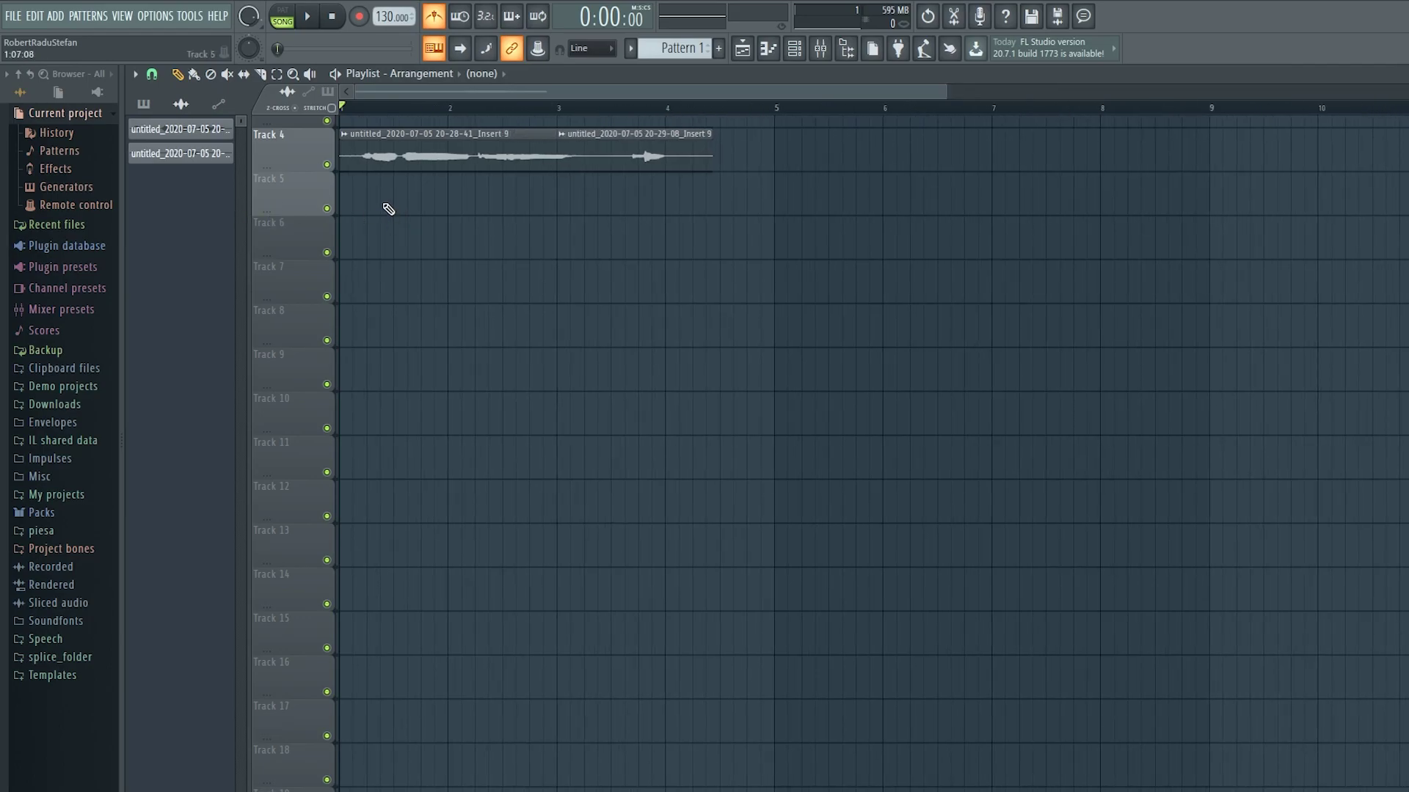
key(space)
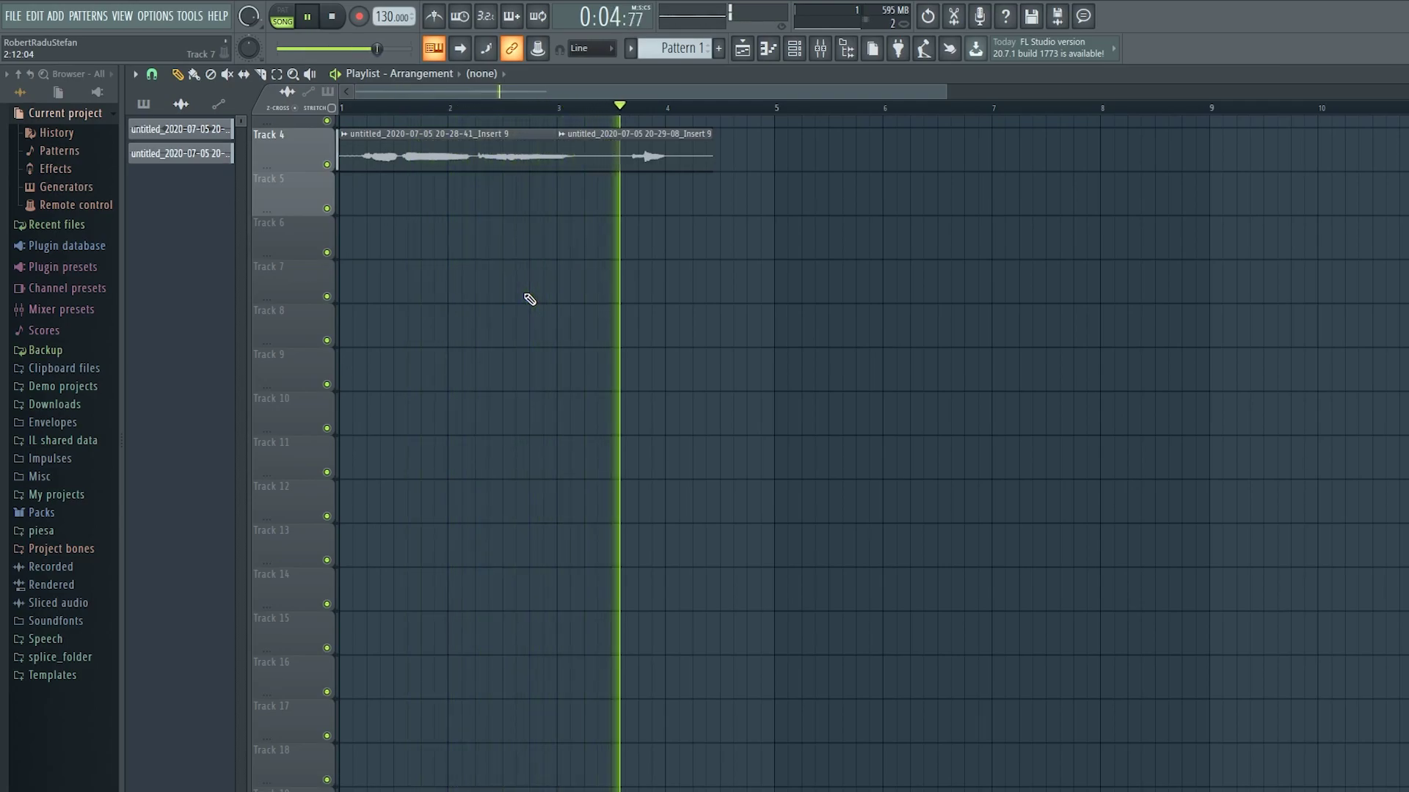
key(space)
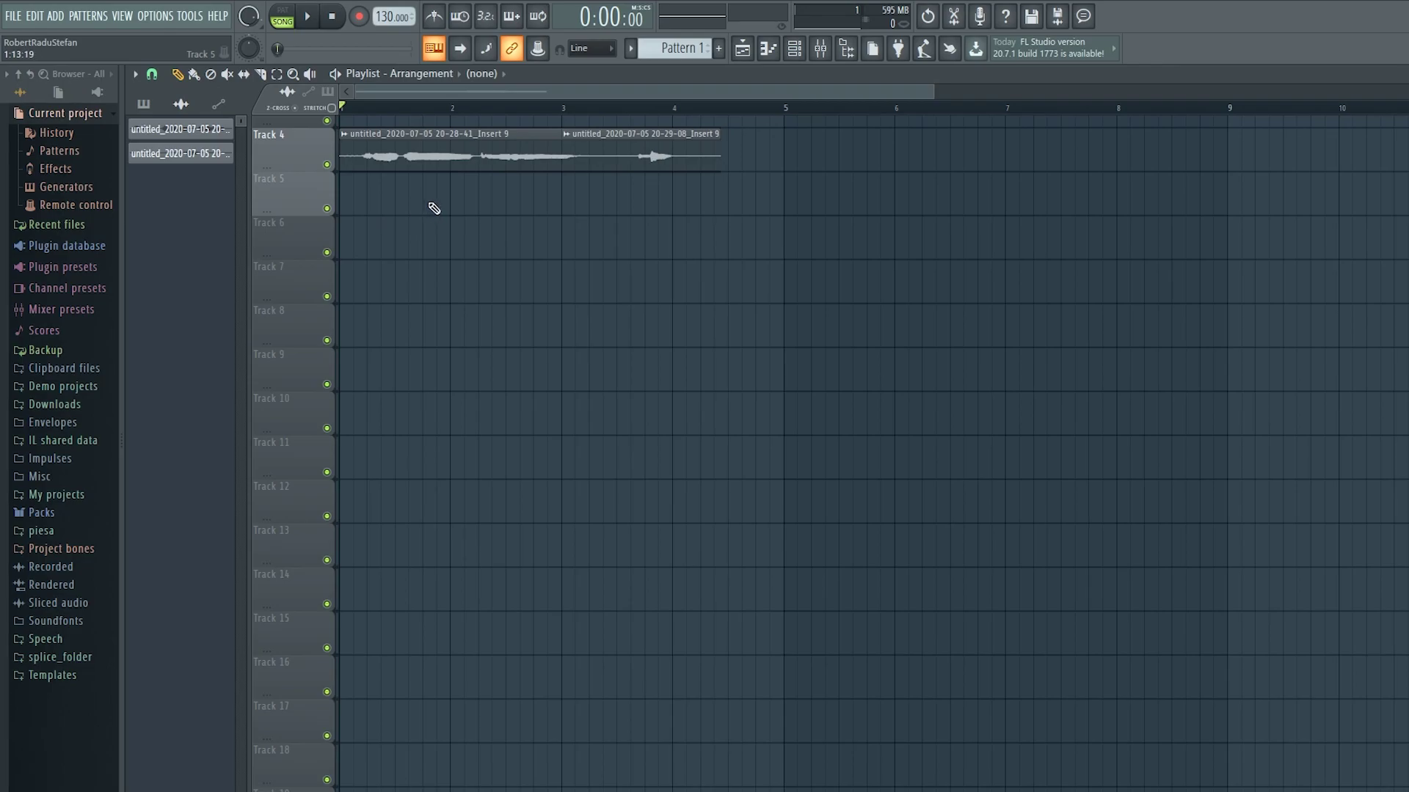
scroll(422, 246, up, 3)
scroll(388, 251, down, 3)
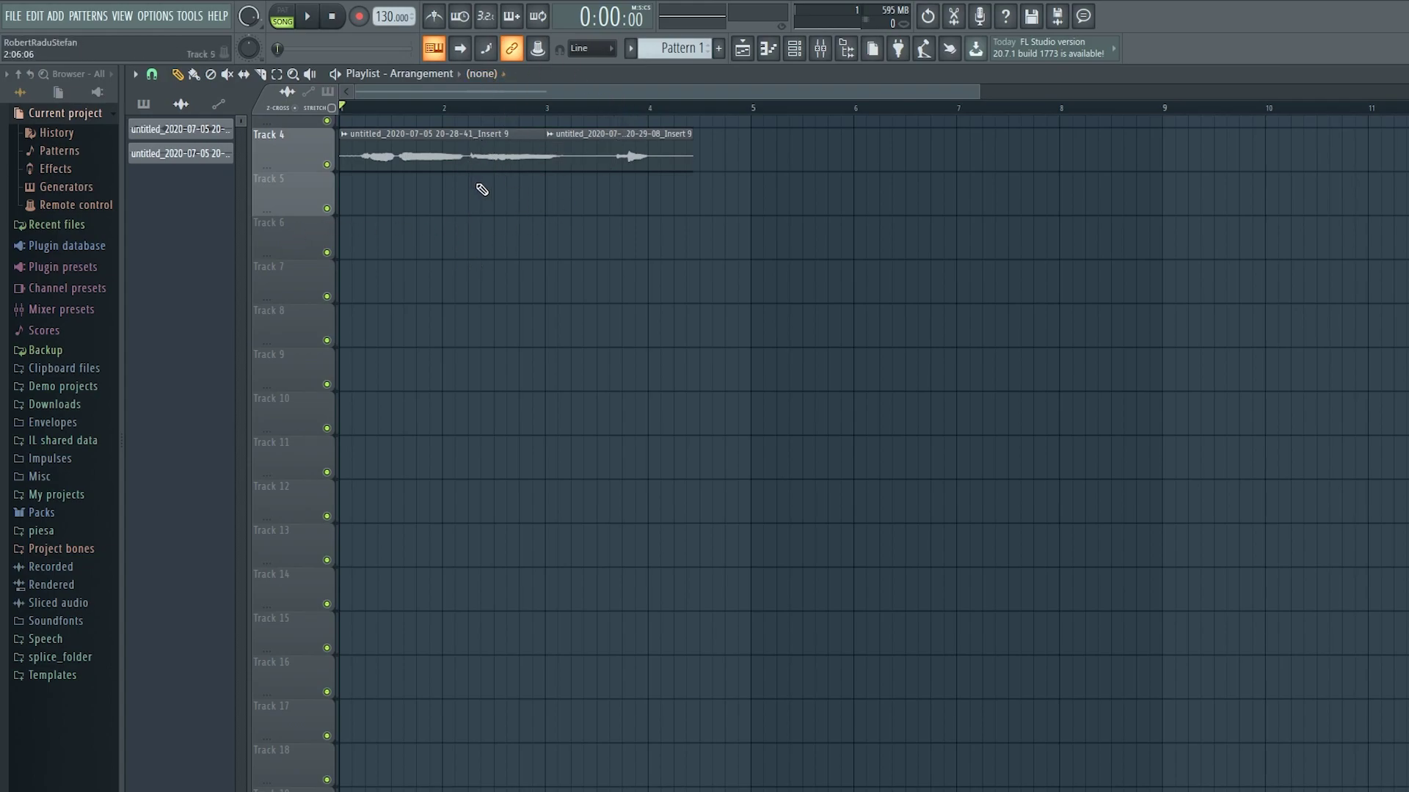
Step: Open the first audio clip's channel settings and add its sample to the channel rack as a new sampler channel
click(387, 144)
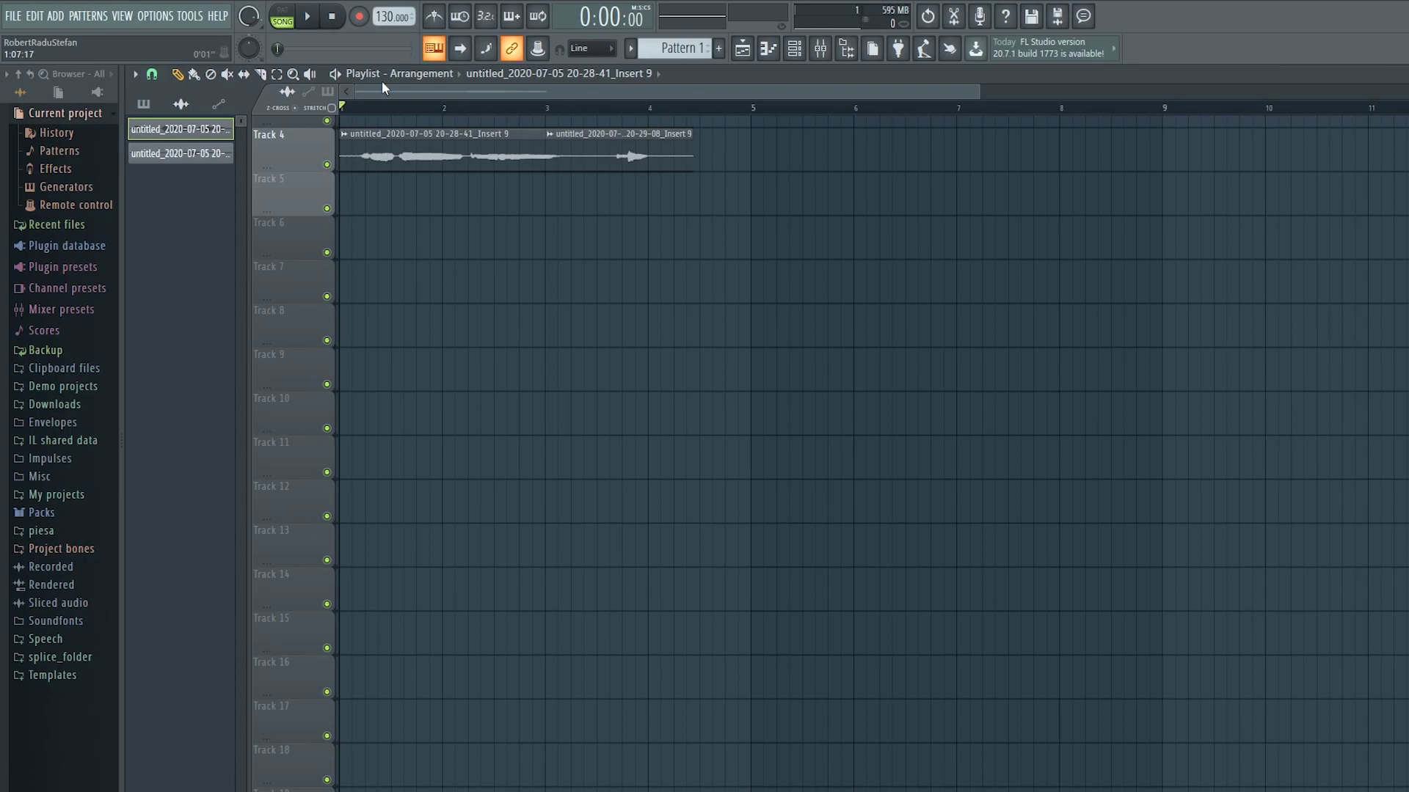
double_click(380, 162)
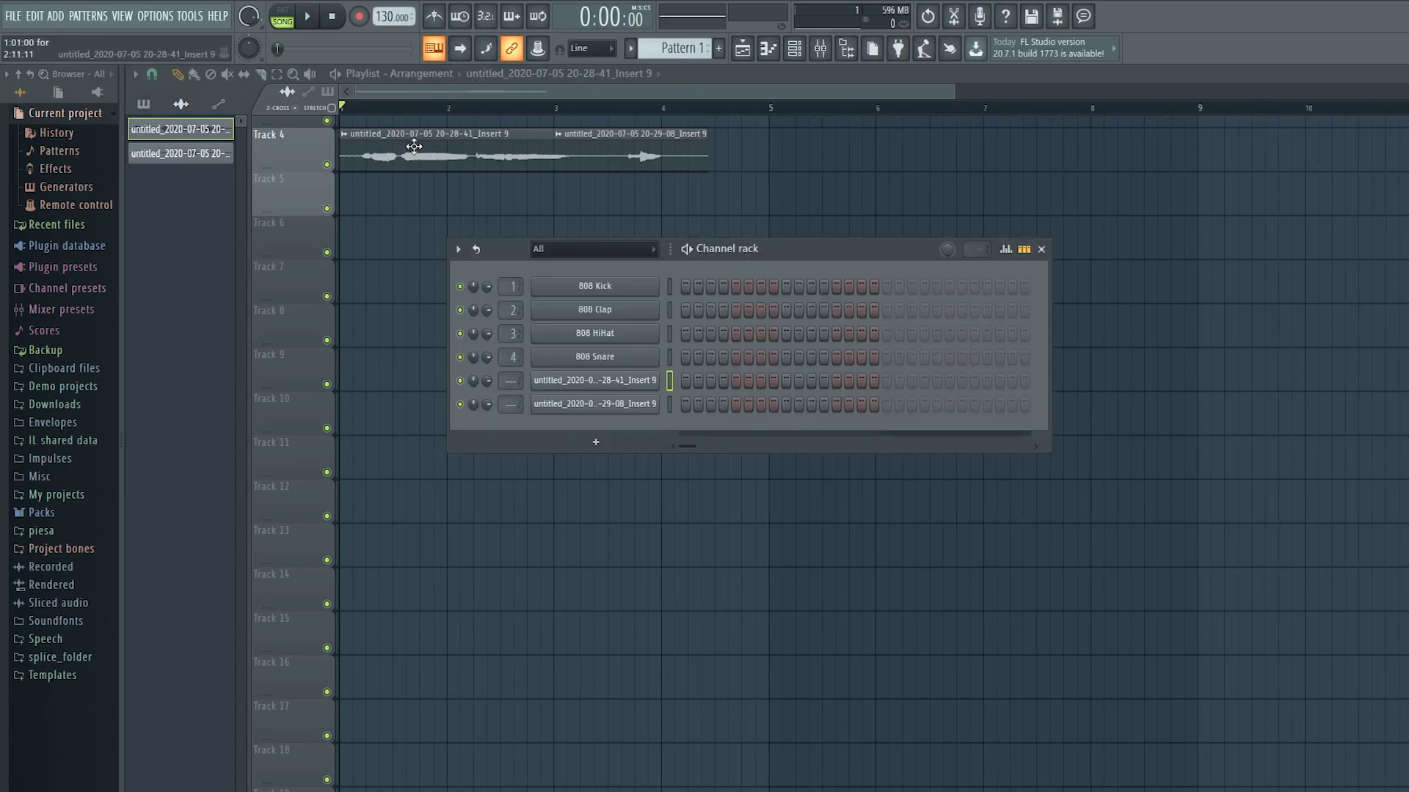
drag(421, 205, 128, 190)
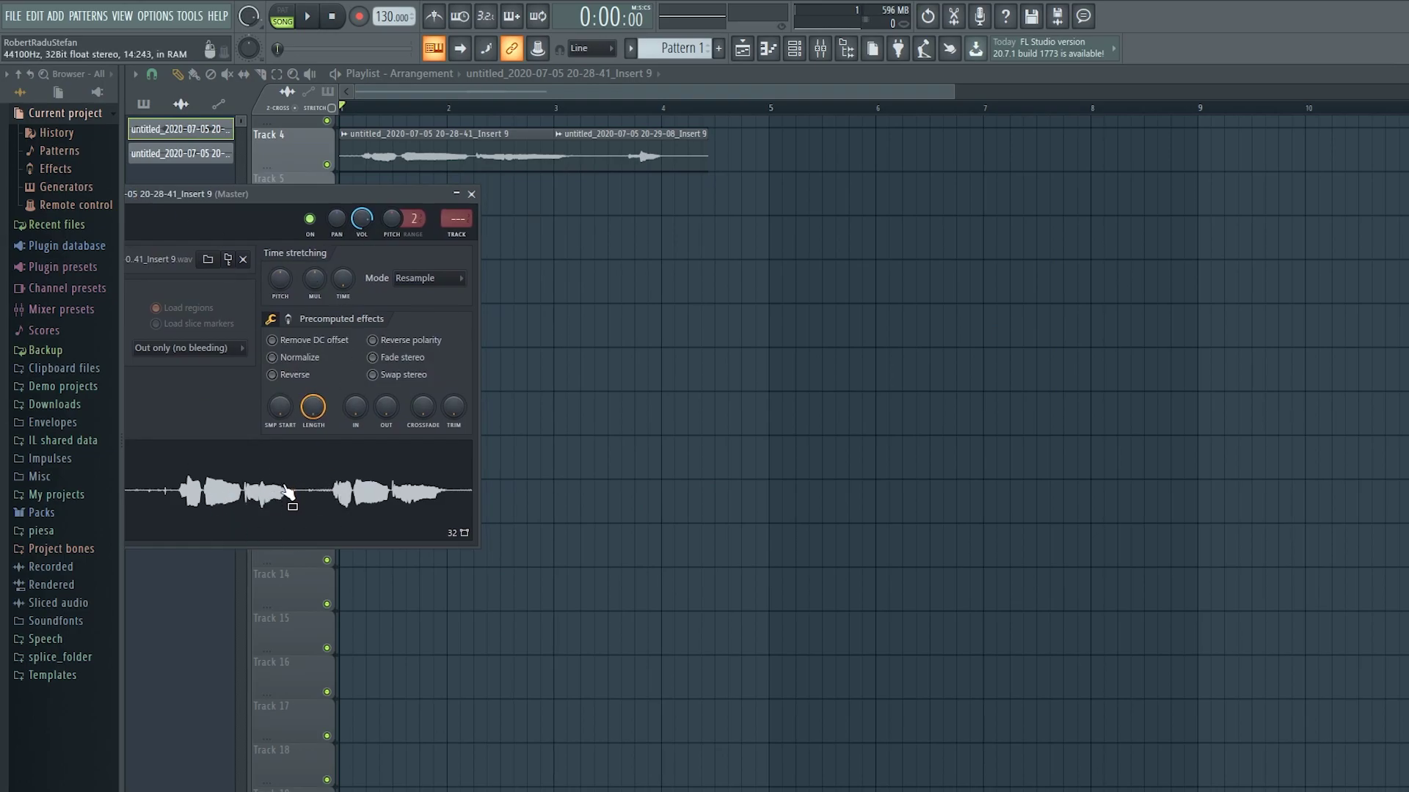
drag(274, 505, 597, 424)
drag(329, 192, 478, 184)
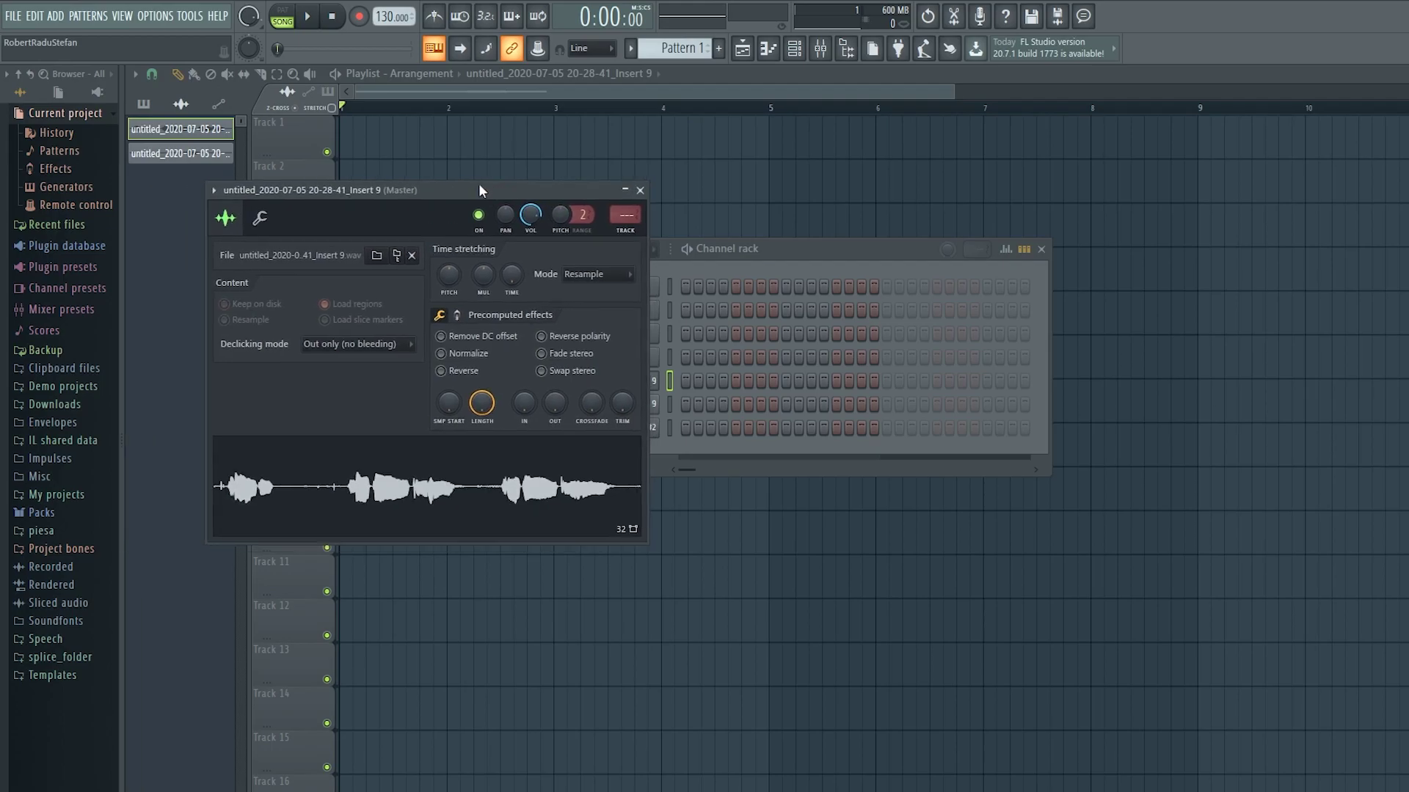
Step: Compare the audio clip's settings pages with those of the new sampler channel, including its envelope and miscellaneous pages
click(259, 219)
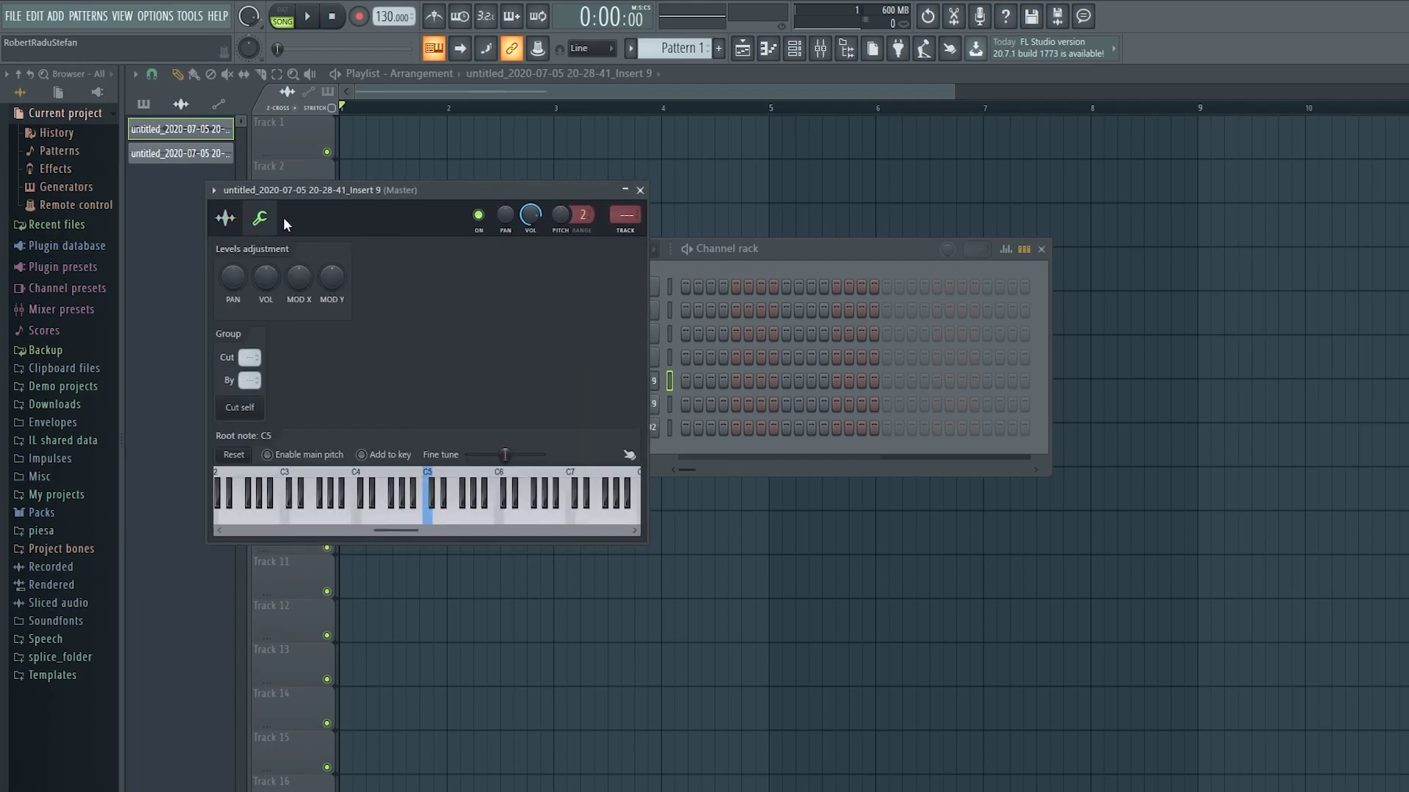
drag(386, 191, 440, 477)
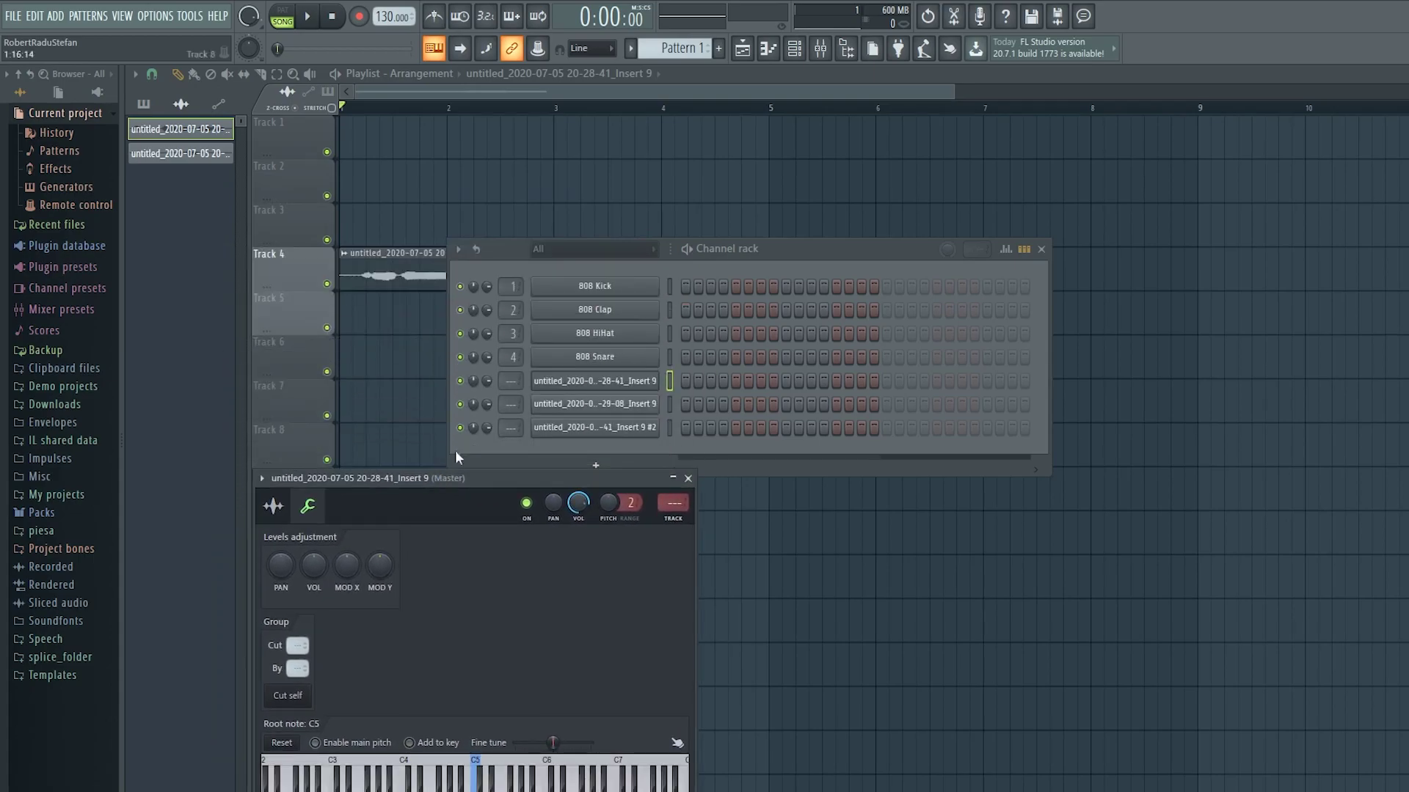
click(611, 424)
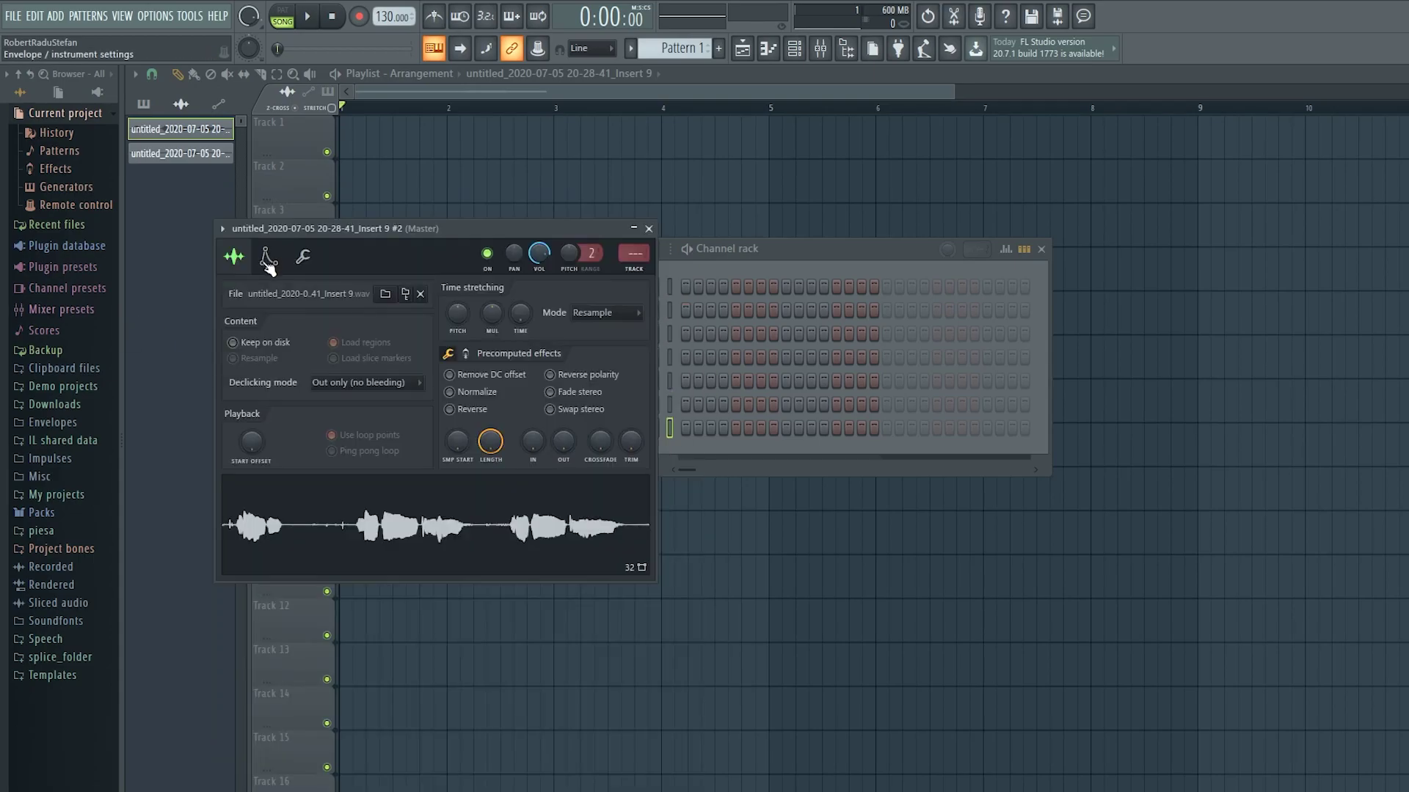
click(267, 262)
click(302, 257)
click(238, 257)
click(258, 257)
click(233, 257)
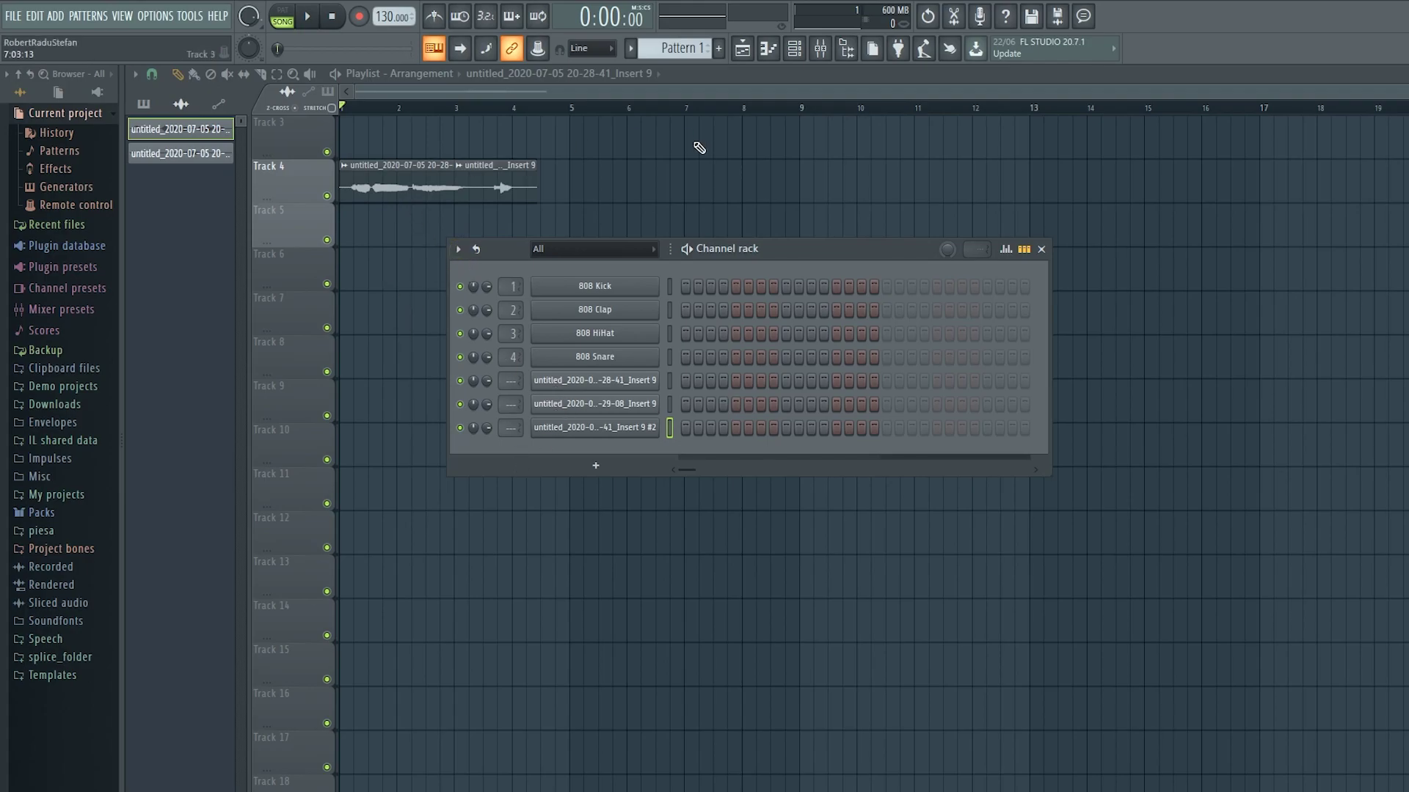
Step: Delete both audio clips from Track 4 in the playlist
right_click(444, 165)
right_click(532, 173)
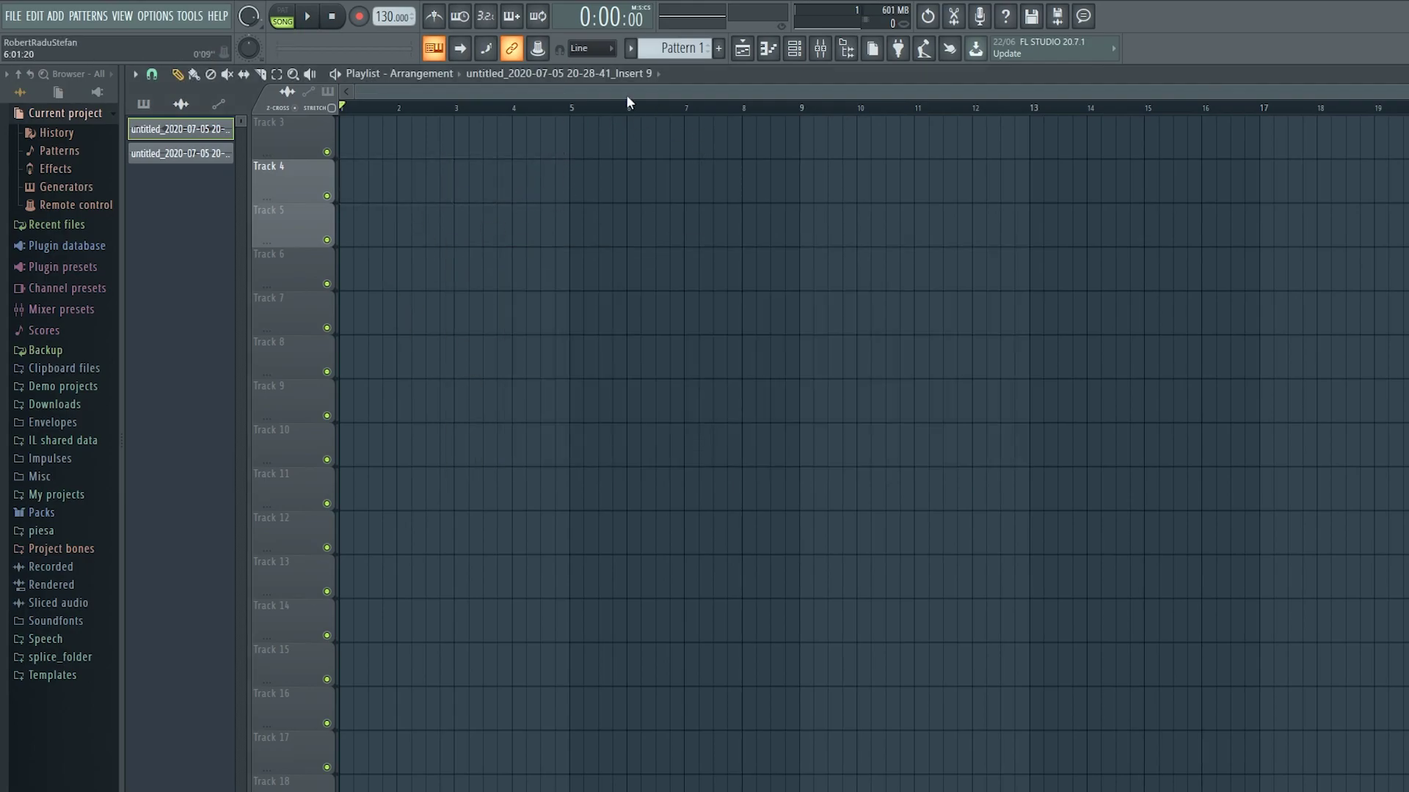
Step: In the new sampler channel's piano roll, place a C5 note from bar 1 to bar 5 and play it
key(F6)
right_click(574, 429)
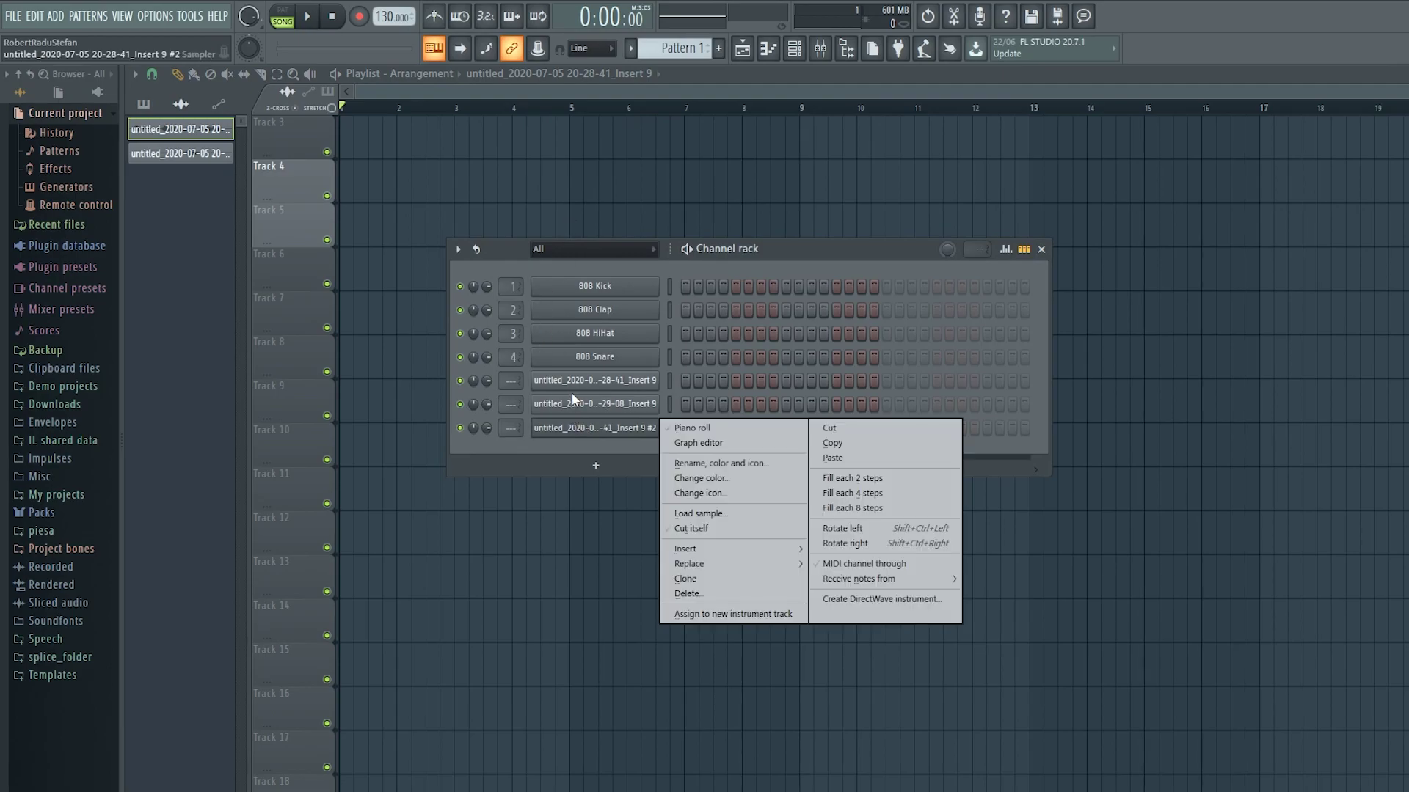
click(693, 428)
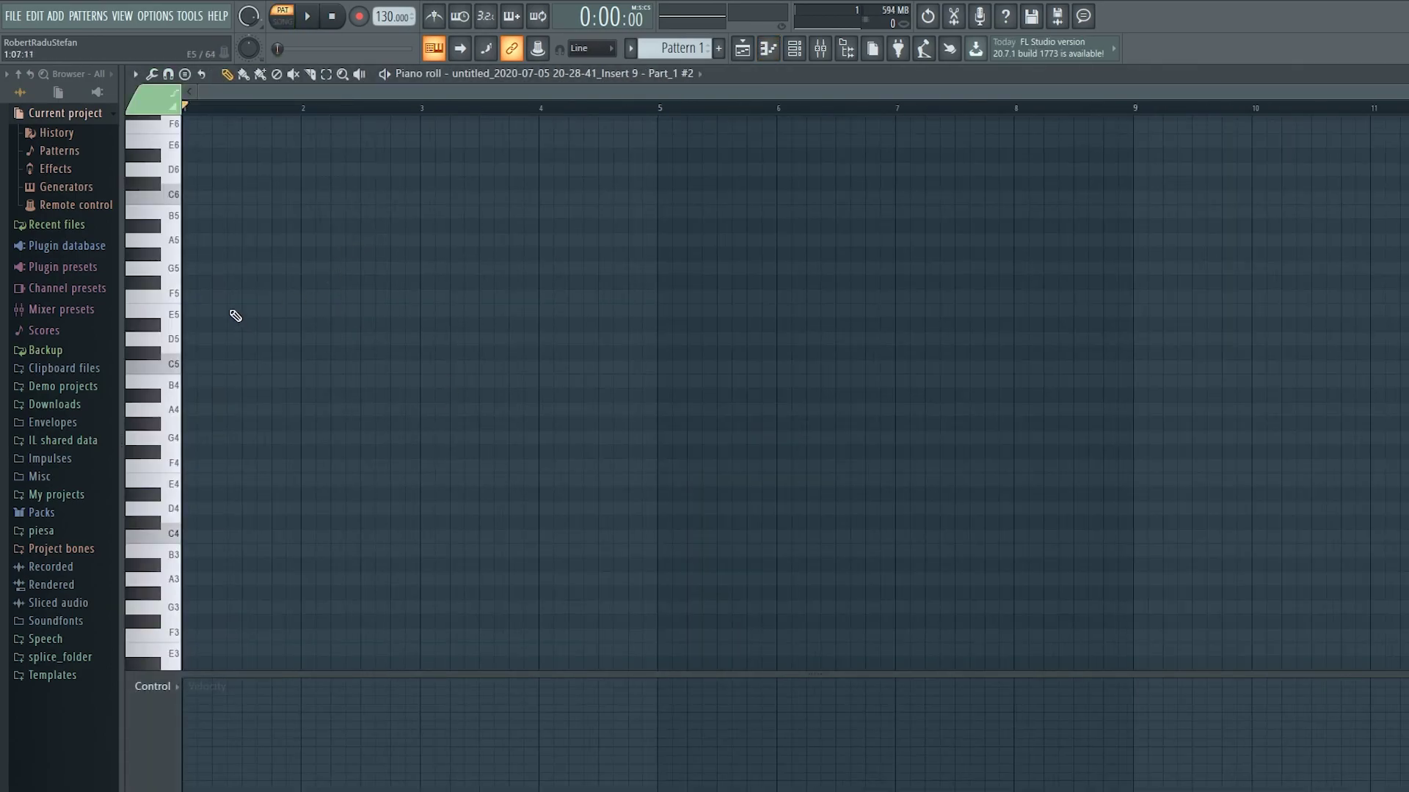
click(197, 375)
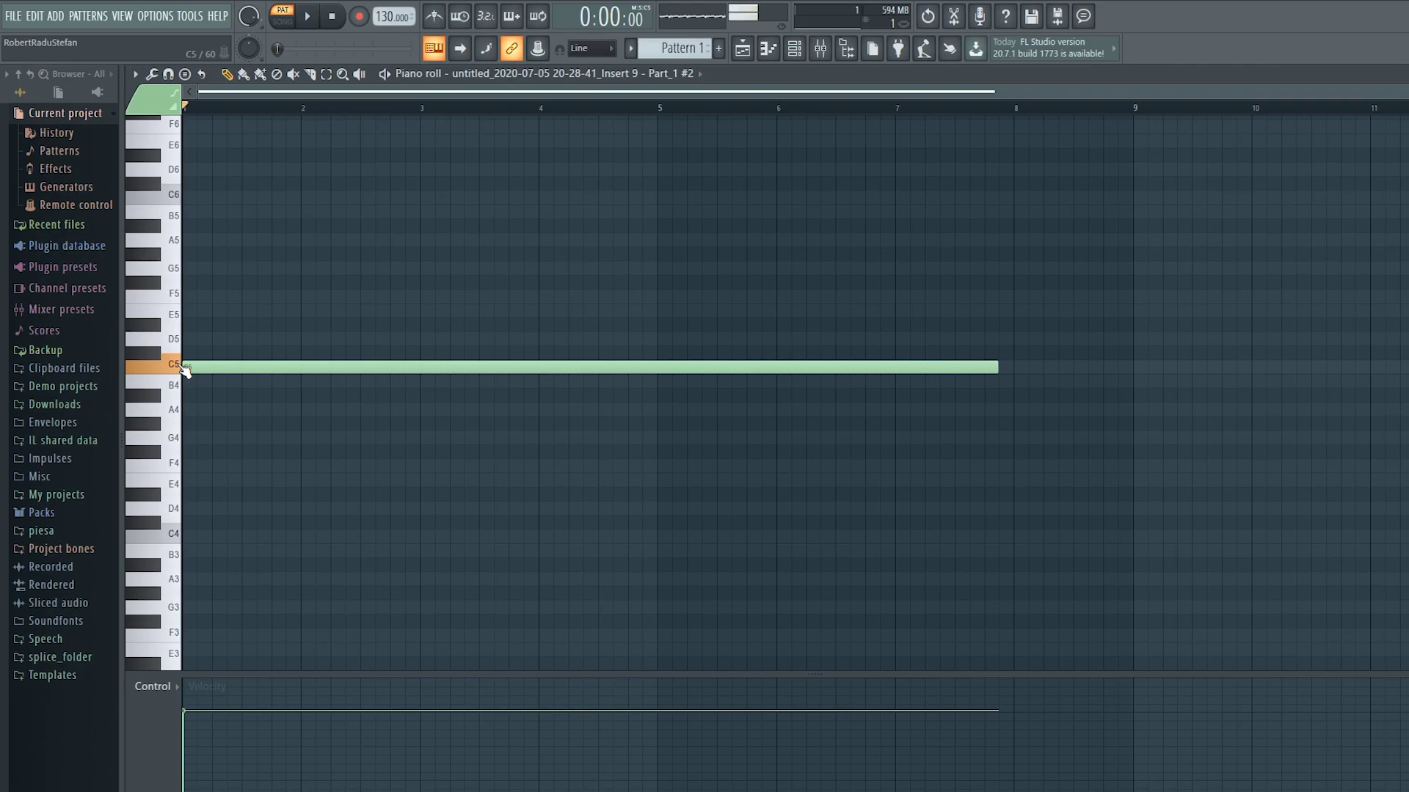
key(space)
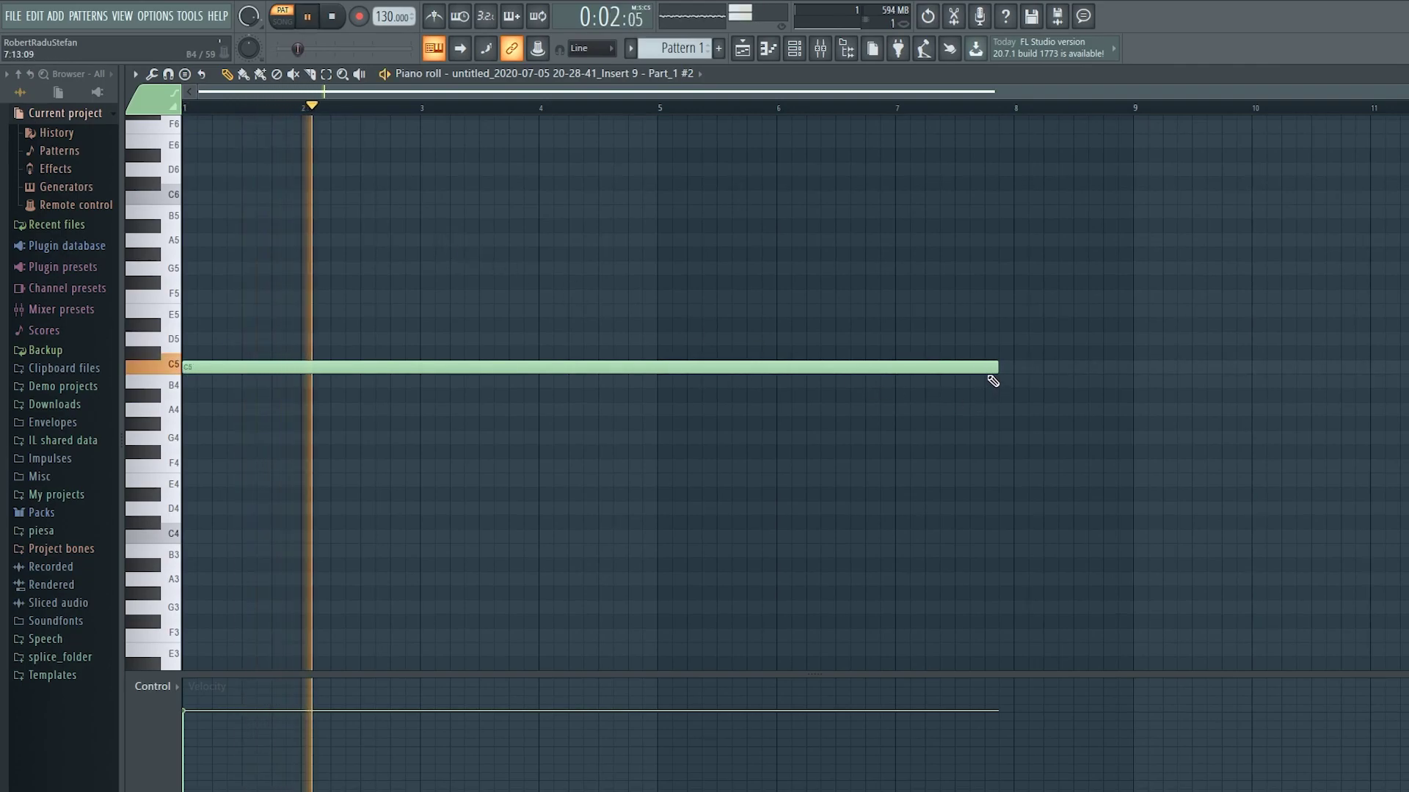
drag(994, 363, 658, 358)
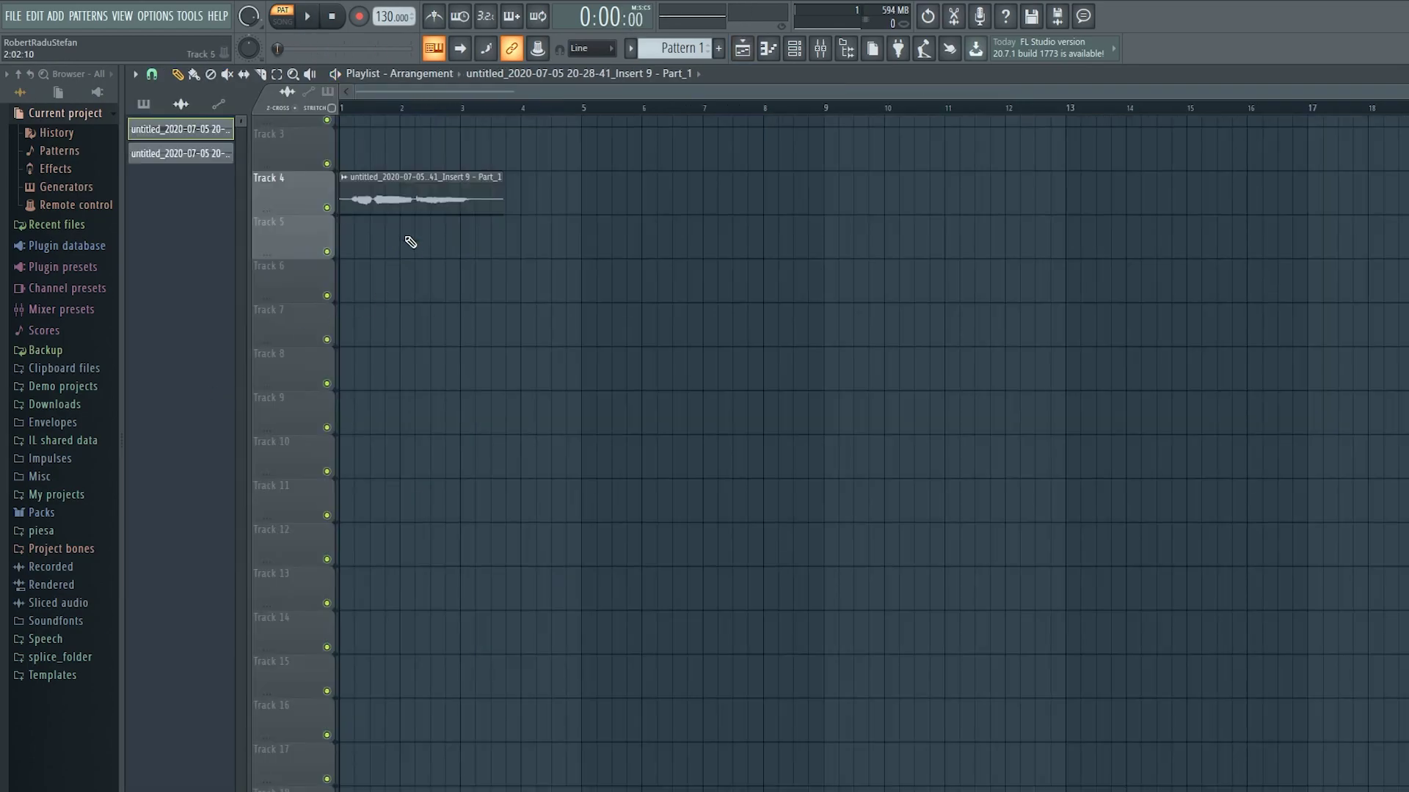
Step: Replace the audio clip on Track 4 with a Pattern 1 clip starting at bar 1, and switch playback to song mode
right_click(423, 197)
click(143, 104)
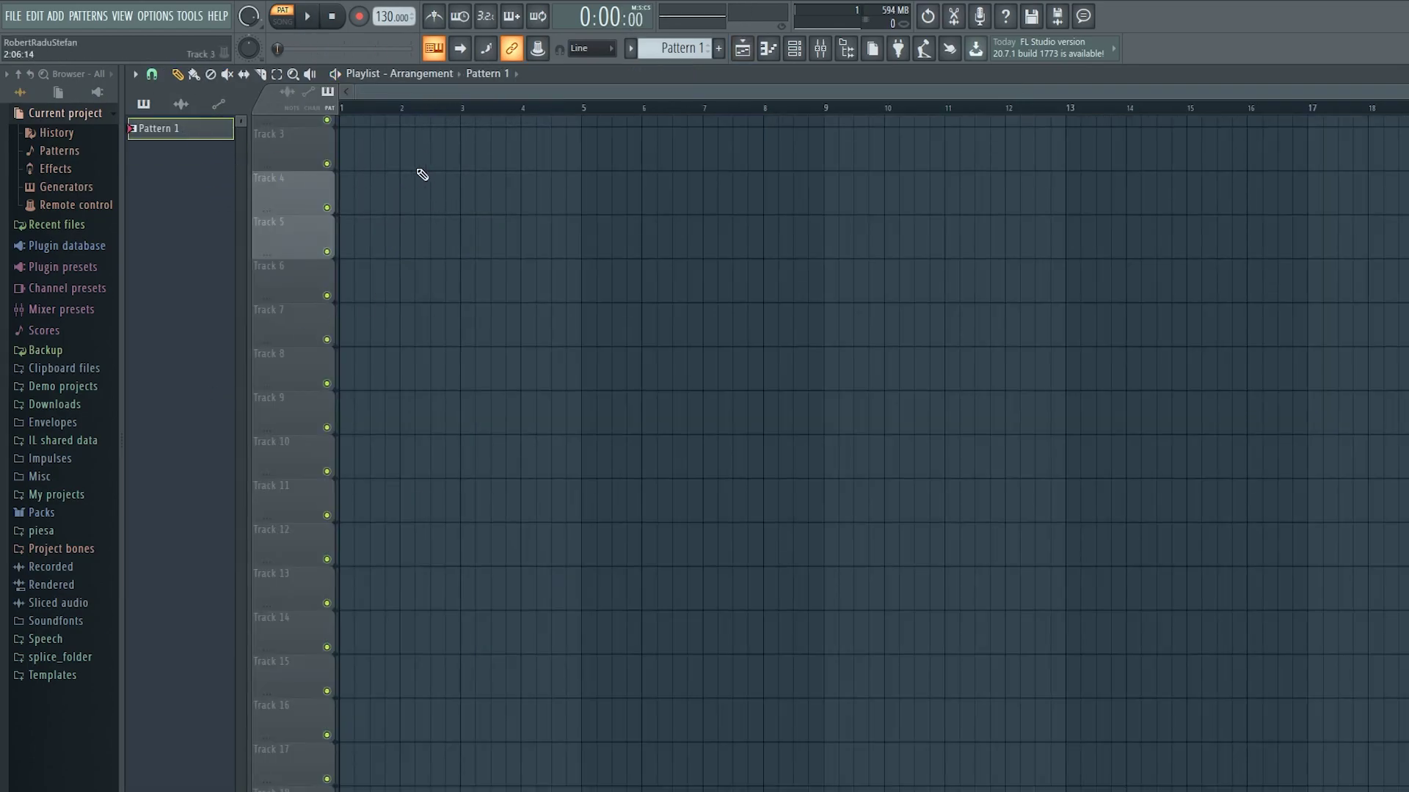
click(361, 208)
drag(472, 196, 371, 188)
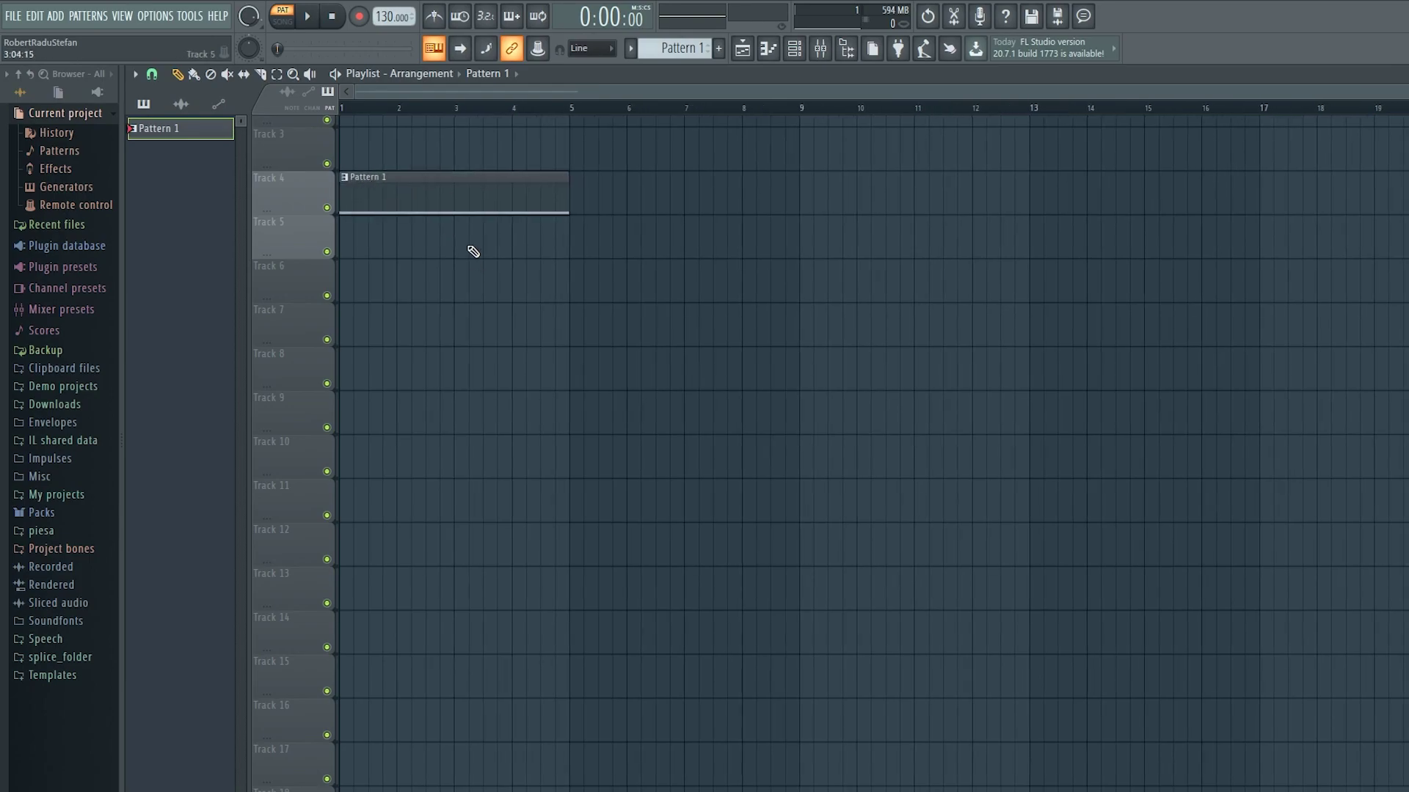
click(283, 20)
Step: Raise the volume LFO amount in the new sampler channel's envelope settings and play the song to hear it
click(768, 48)
click(794, 48)
click(743, 48)
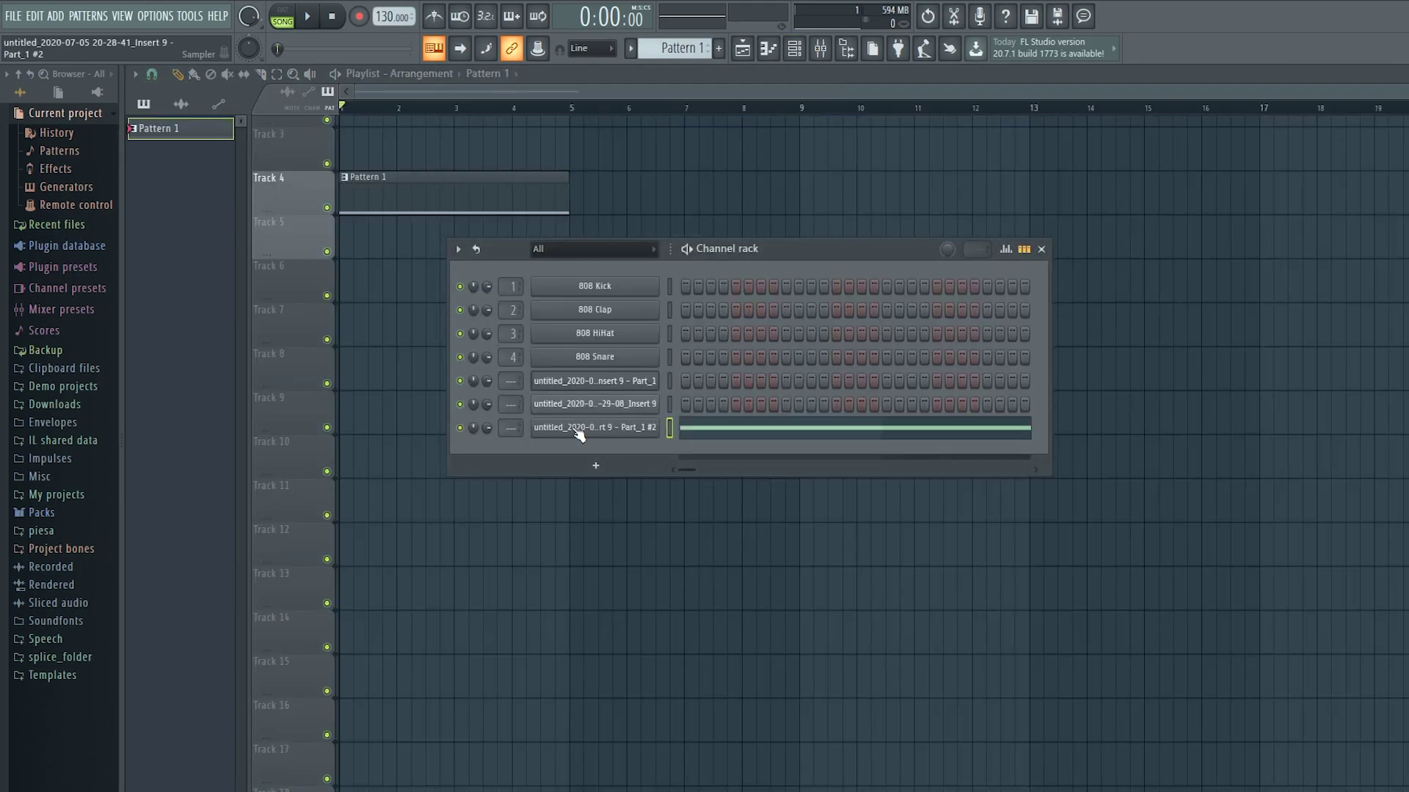
click(594, 428)
click(363, 253)
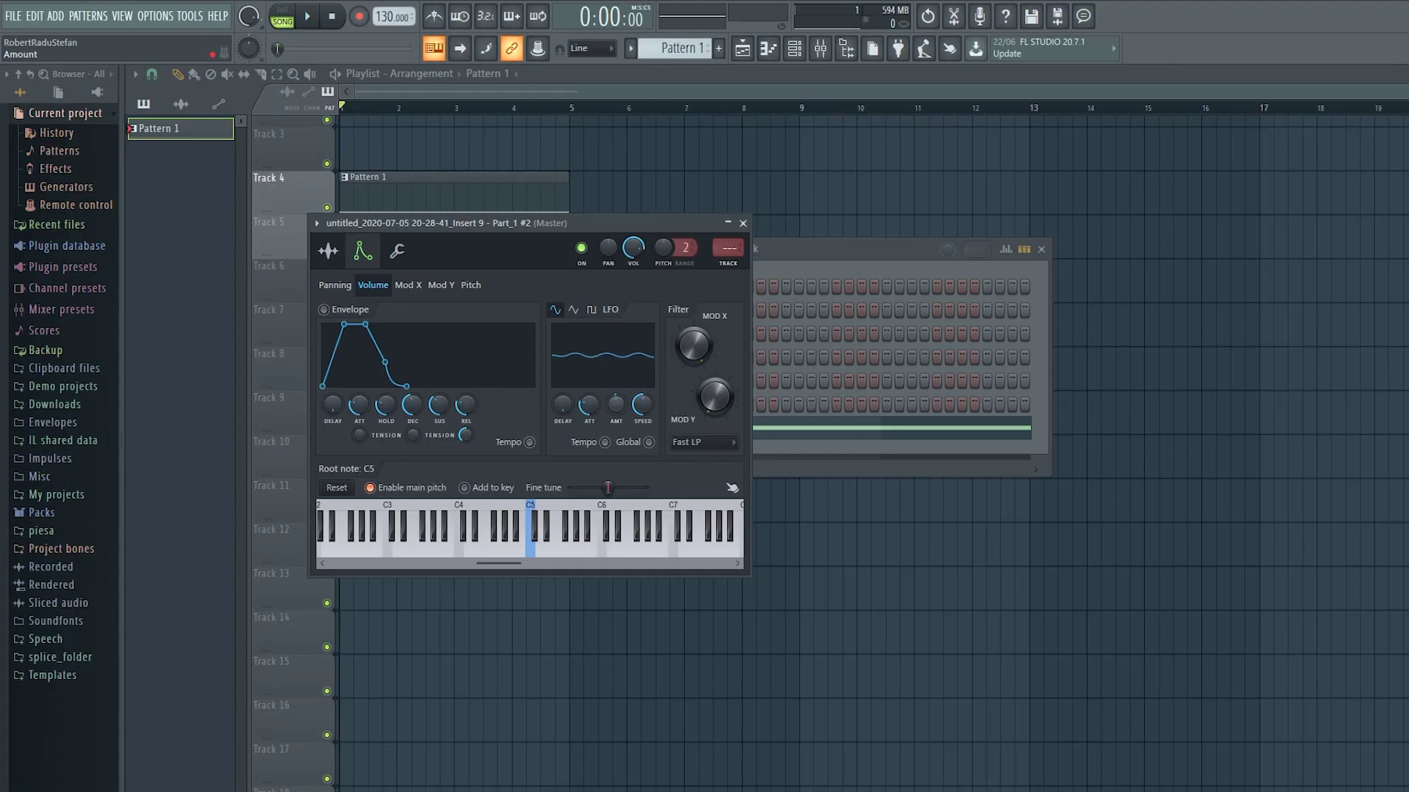
drag(616, 405, 615, 382)
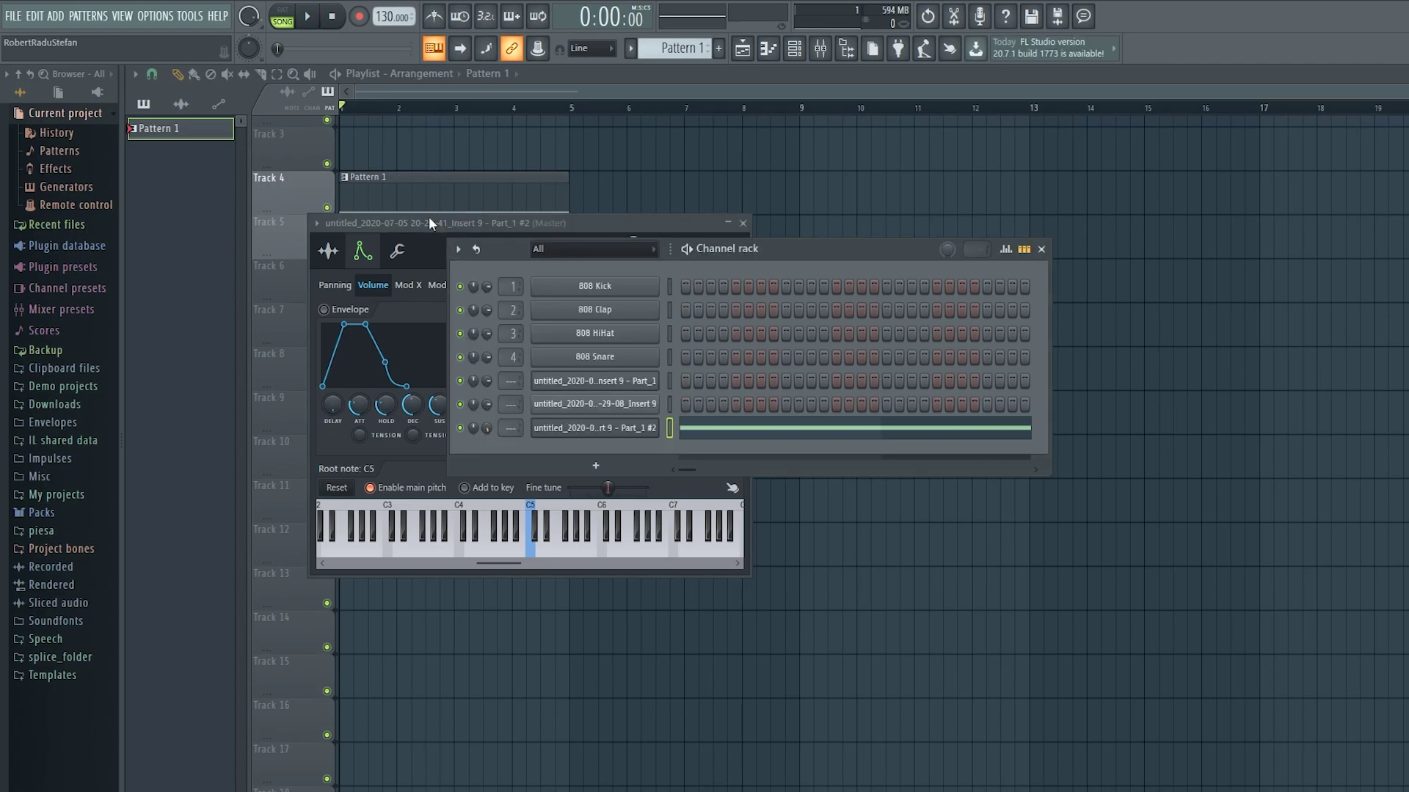
click(432, 221)
key(space)
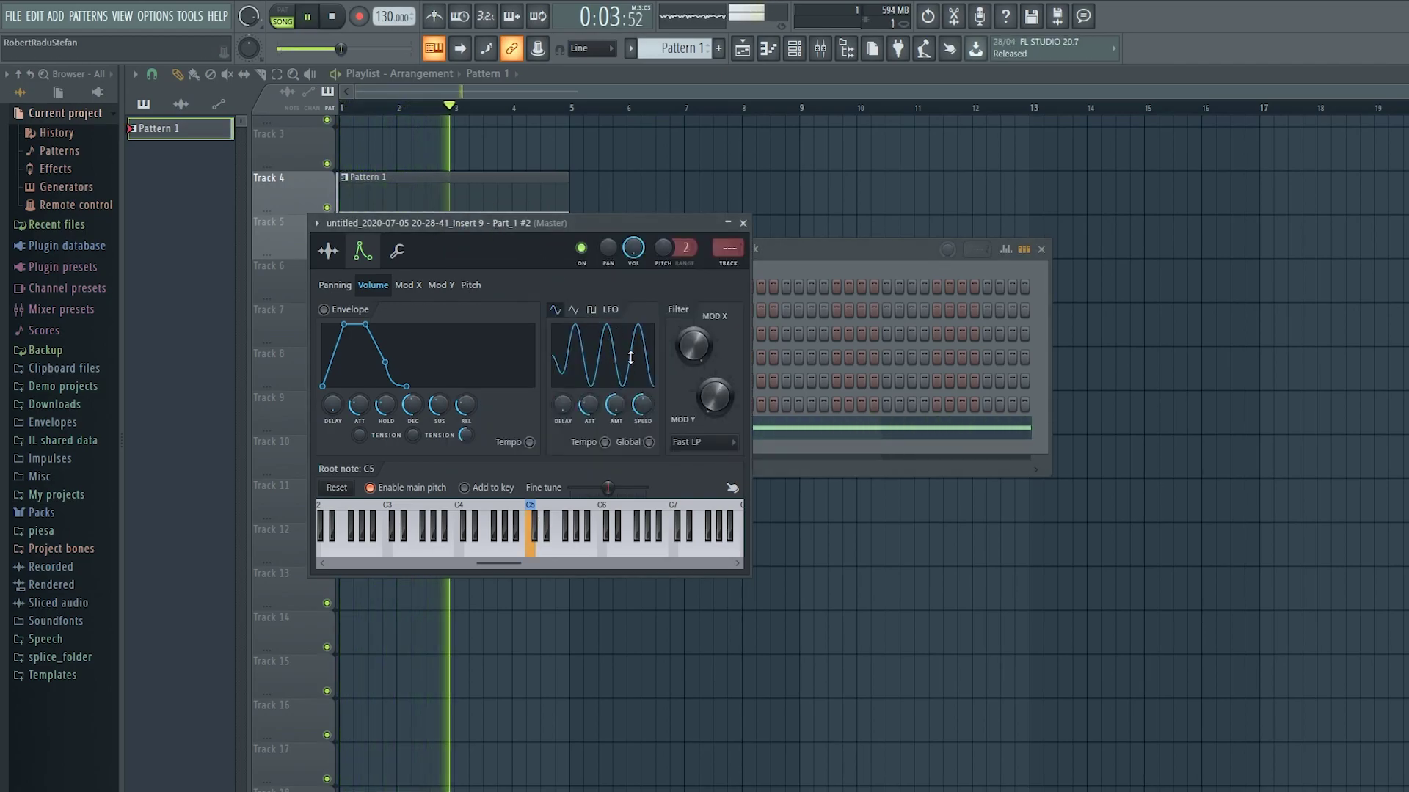
key(space)
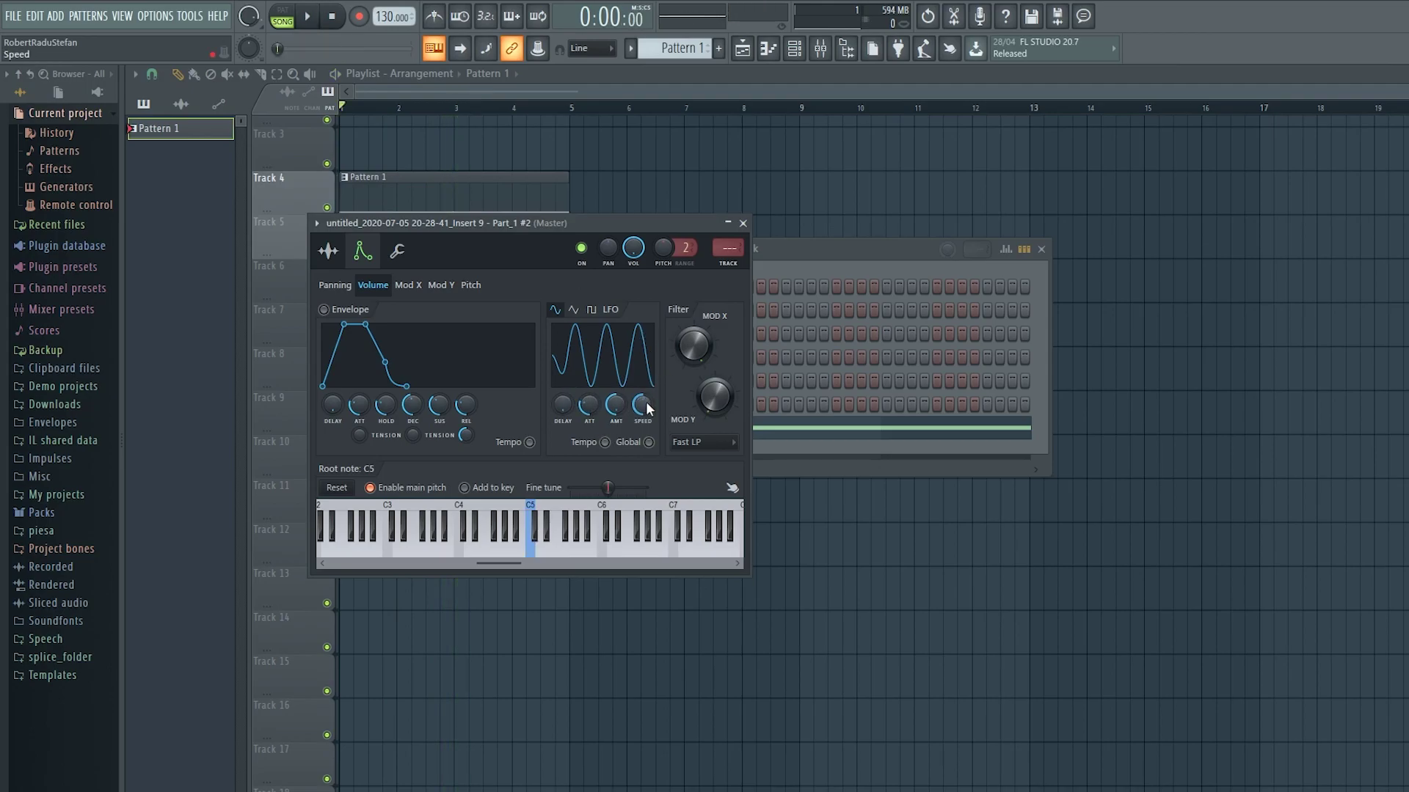
Step: Speed up the volume LFO, audition it in playback, and slow it slightly to a moderately fast rate
drag(648, 409, 649, 383)
key(space)
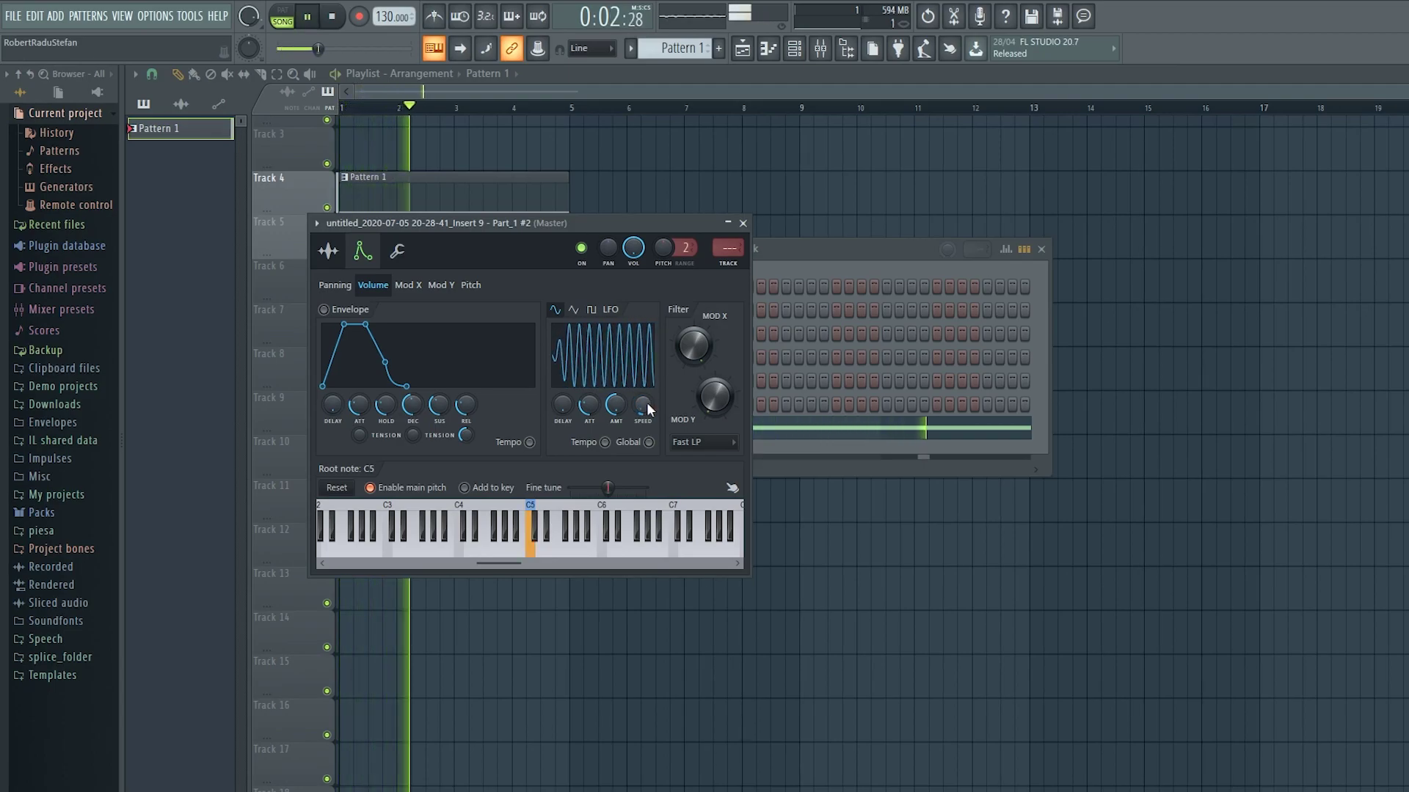
key(space)
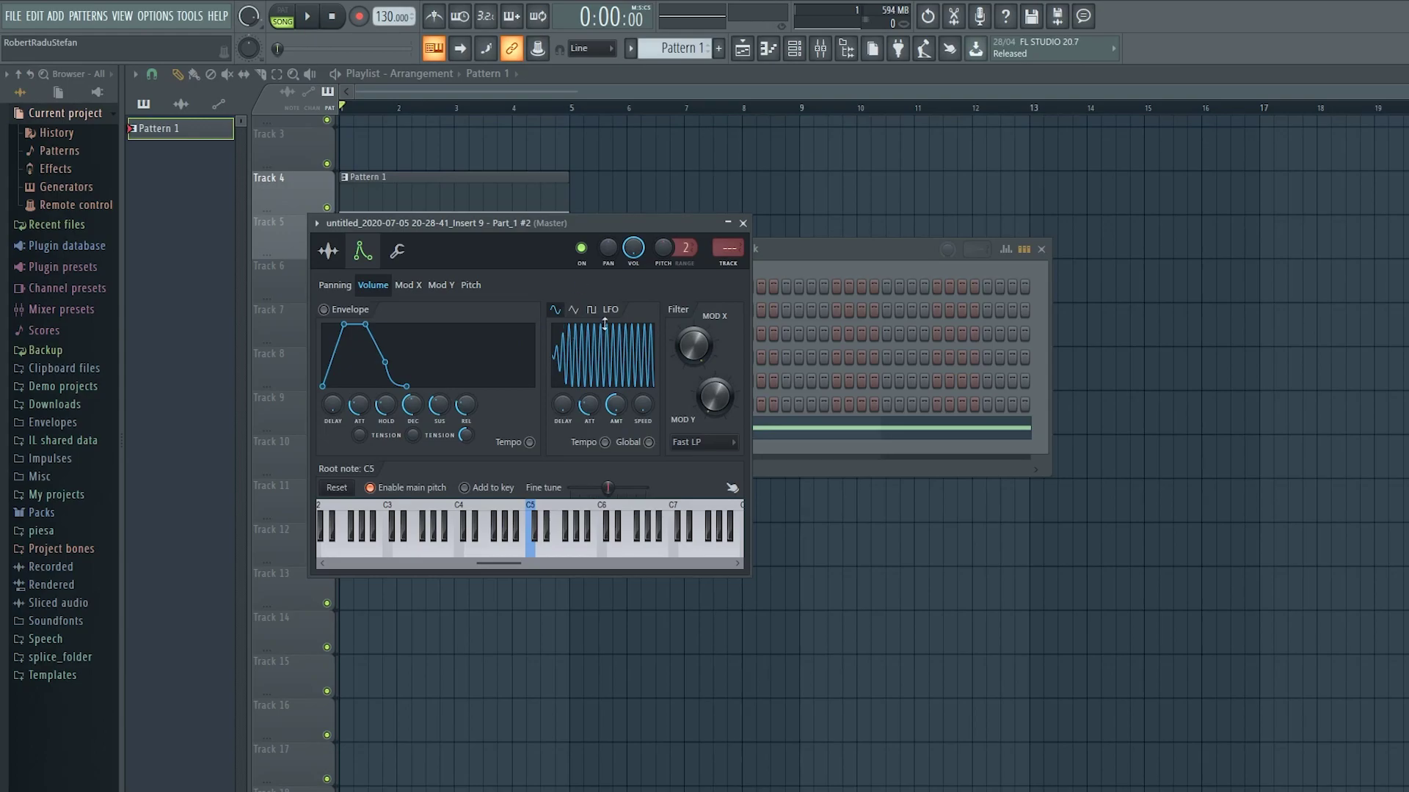
key(space)
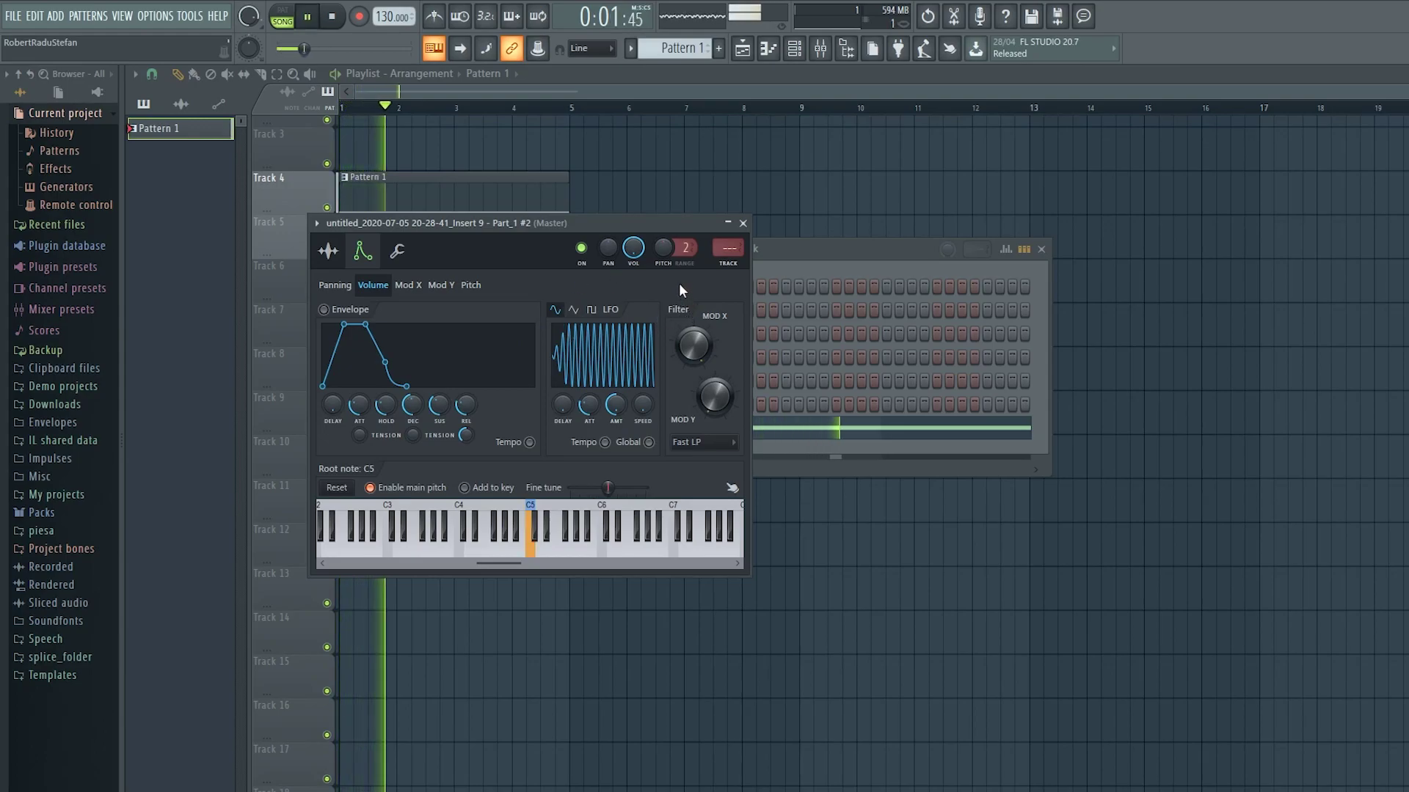
key(space)
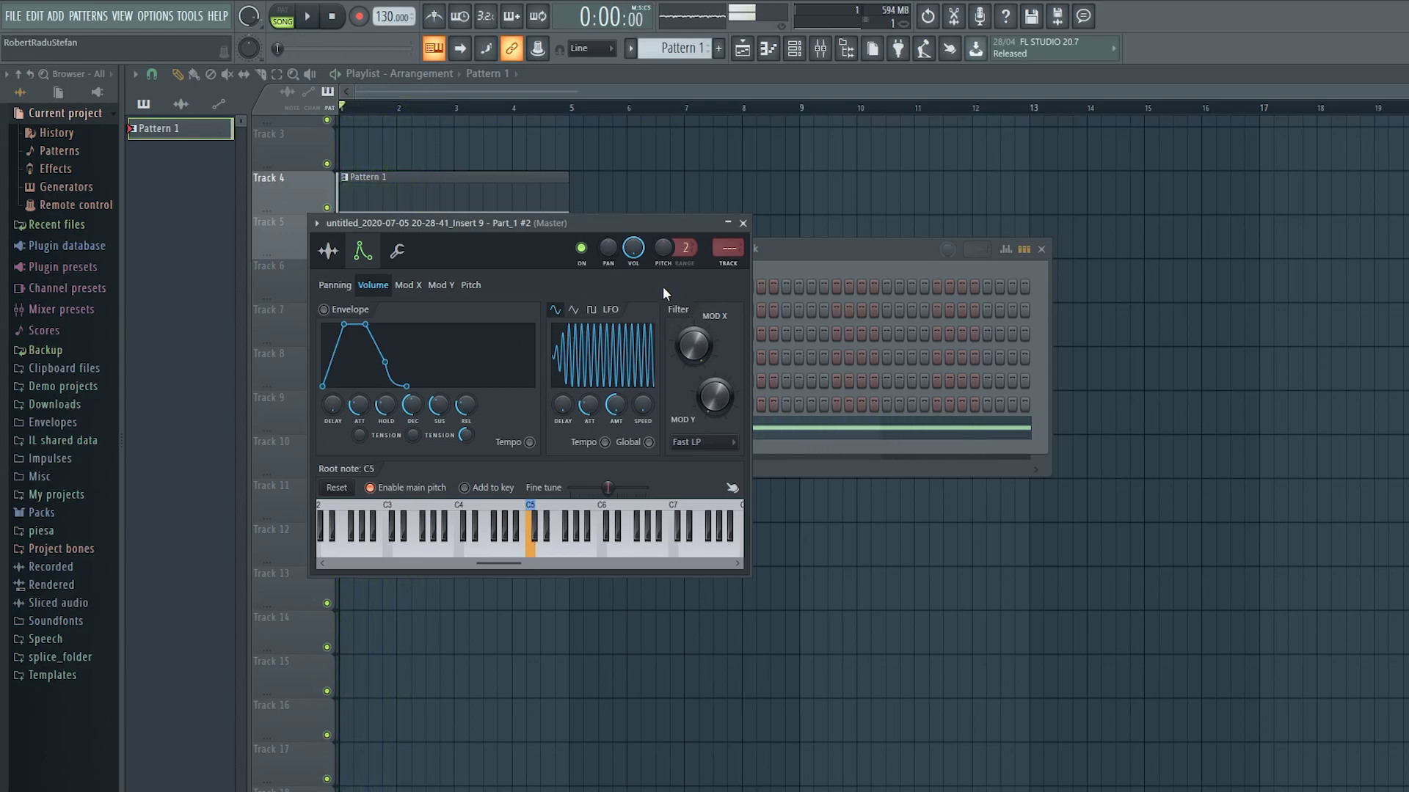
drag(643, 405, 642, 419)
key(space)
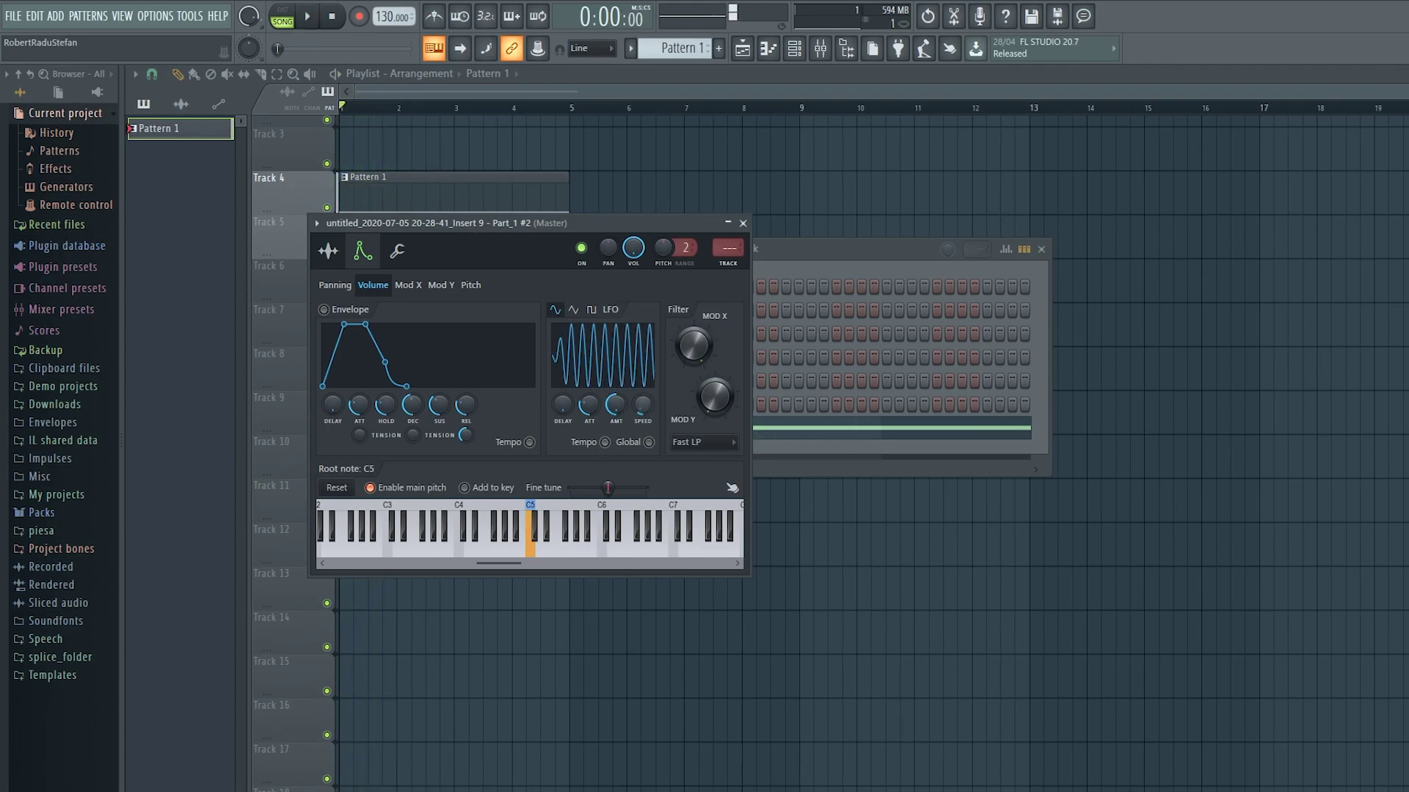
Step: Create an automation clip for the volume LFO speed and bring the playlist to the front
right_click(645, 410)
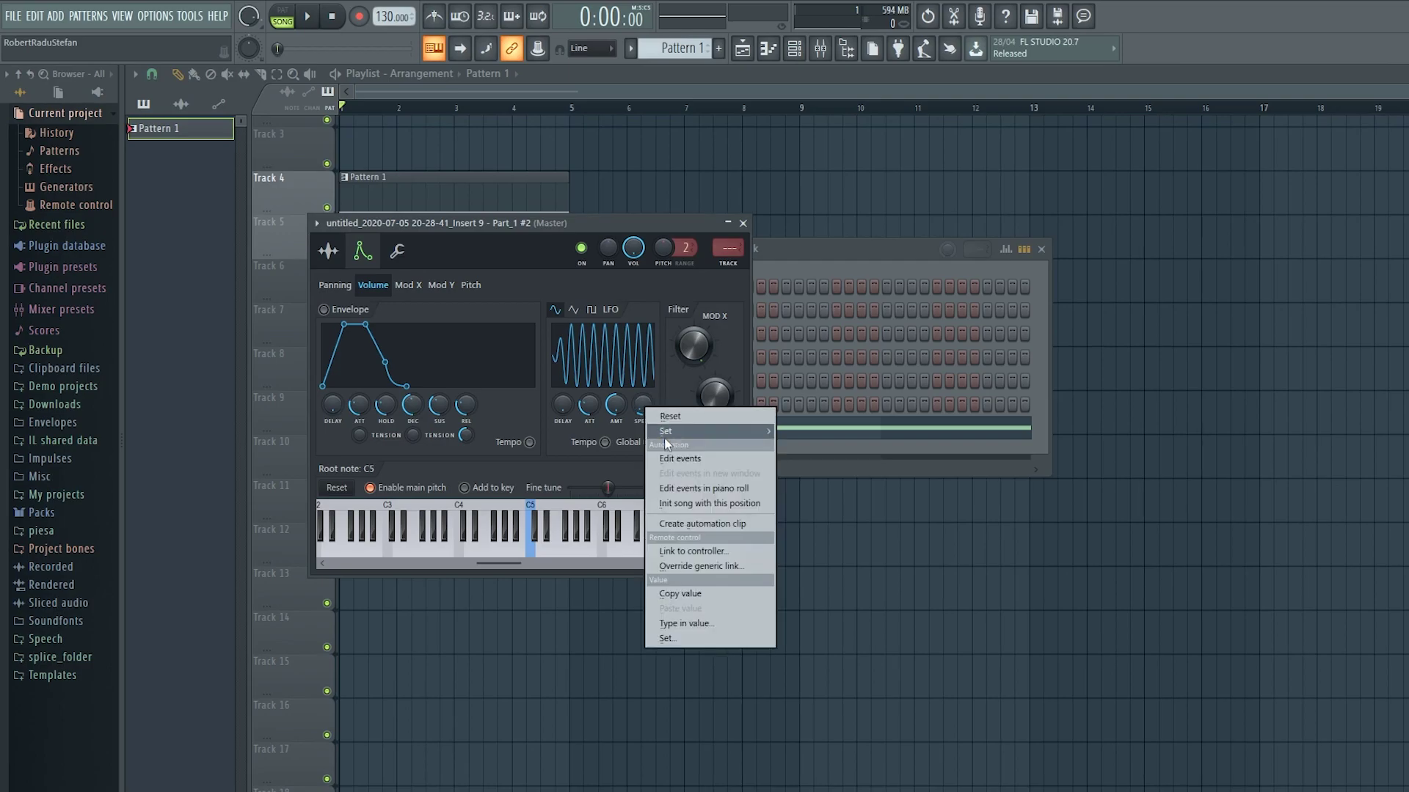
click(683, 524)
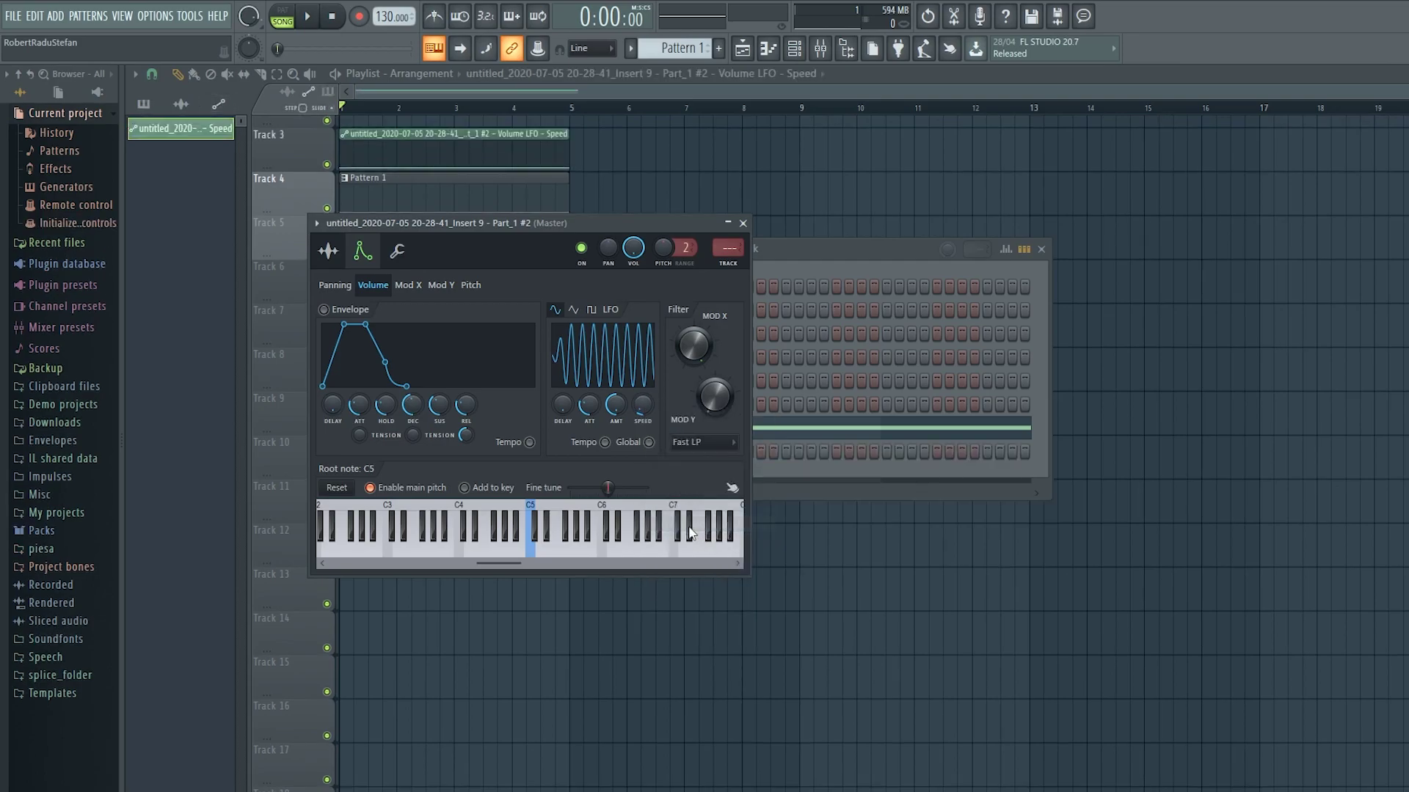
click(381, 83)
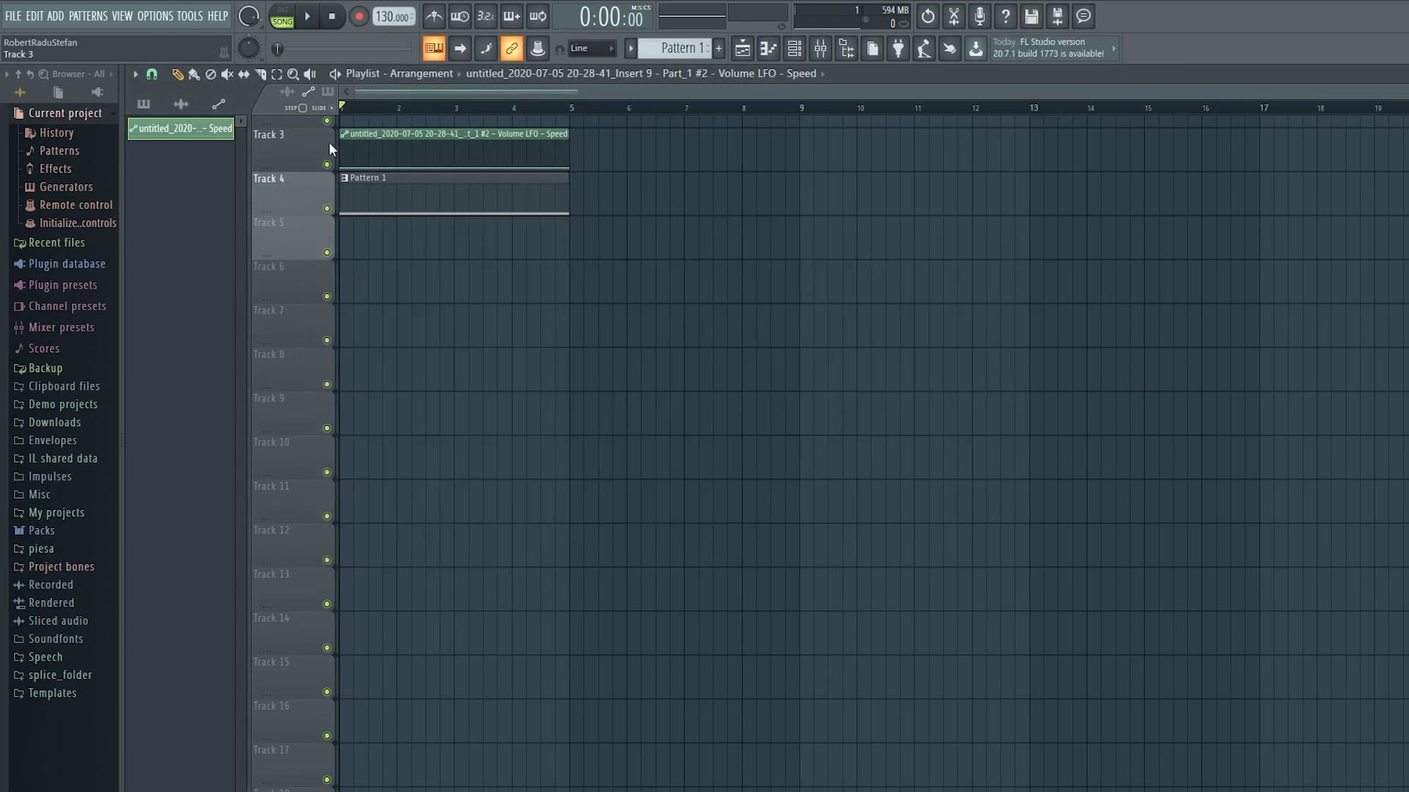
Step: Try lowering the start point of the volume LFO speed automation, and restore its original level
right_click(342, 168)
click(377, 419)
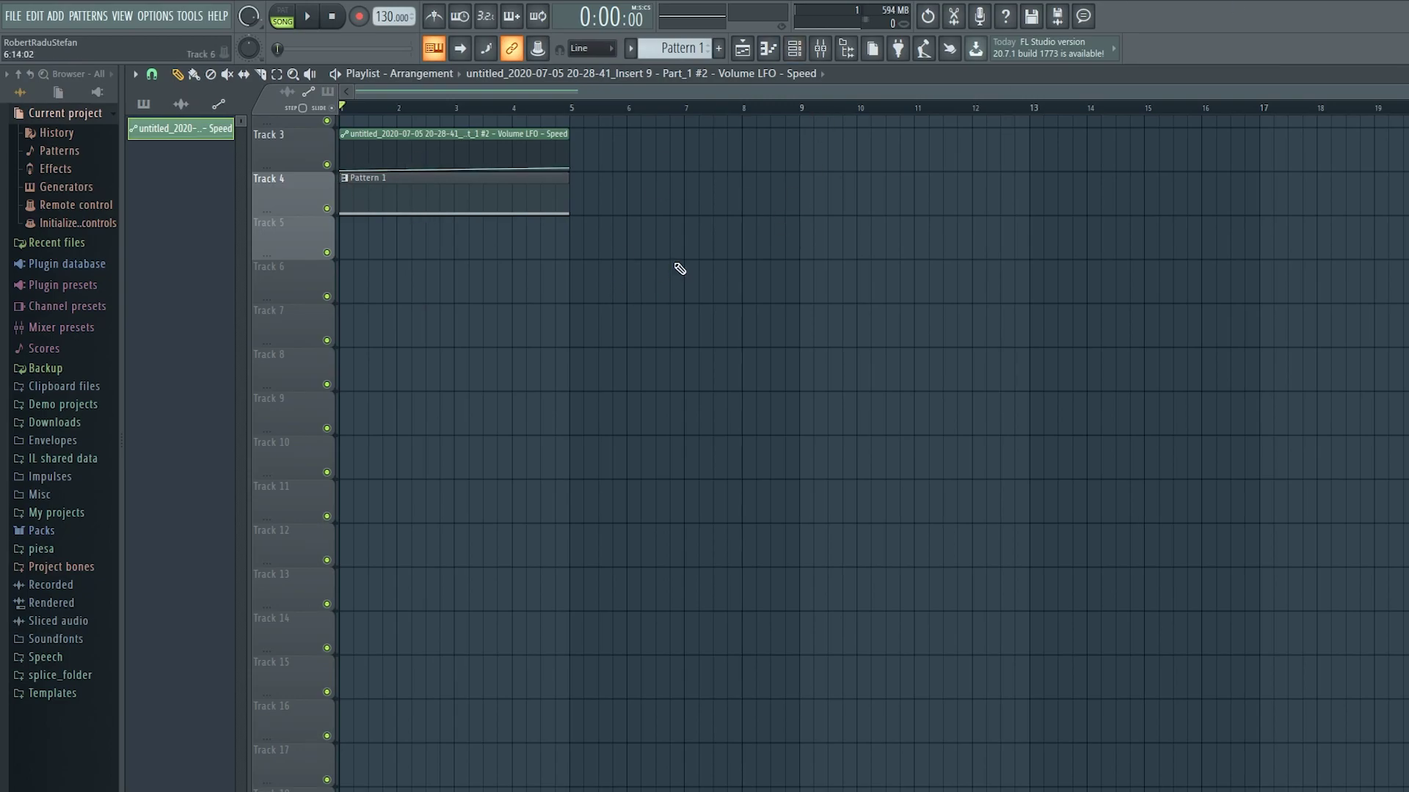
right_click(343, 171)
click(366, 437)
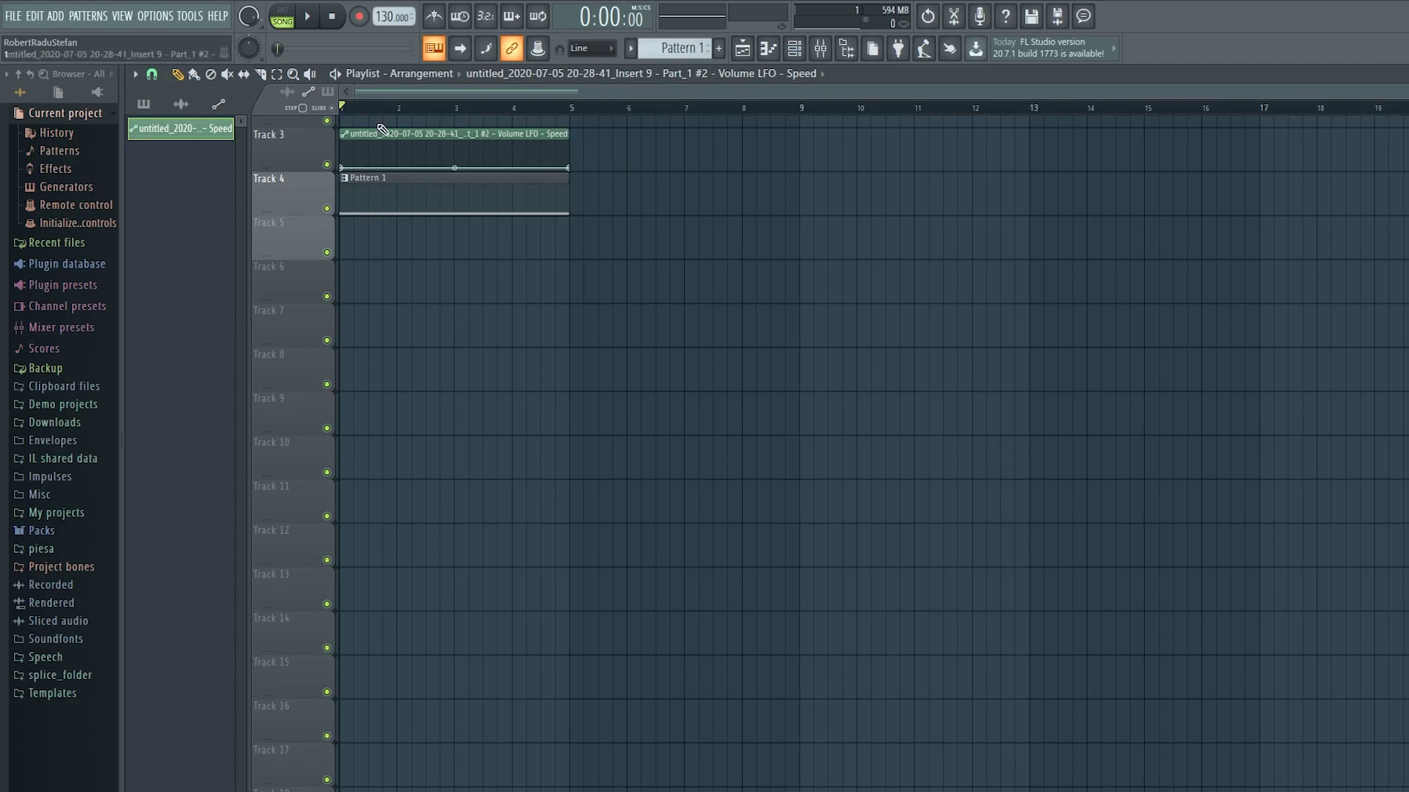
Step: Play the song to hear the speed automation, and create an automation clip for the channel's volume LFO amount
key(space)
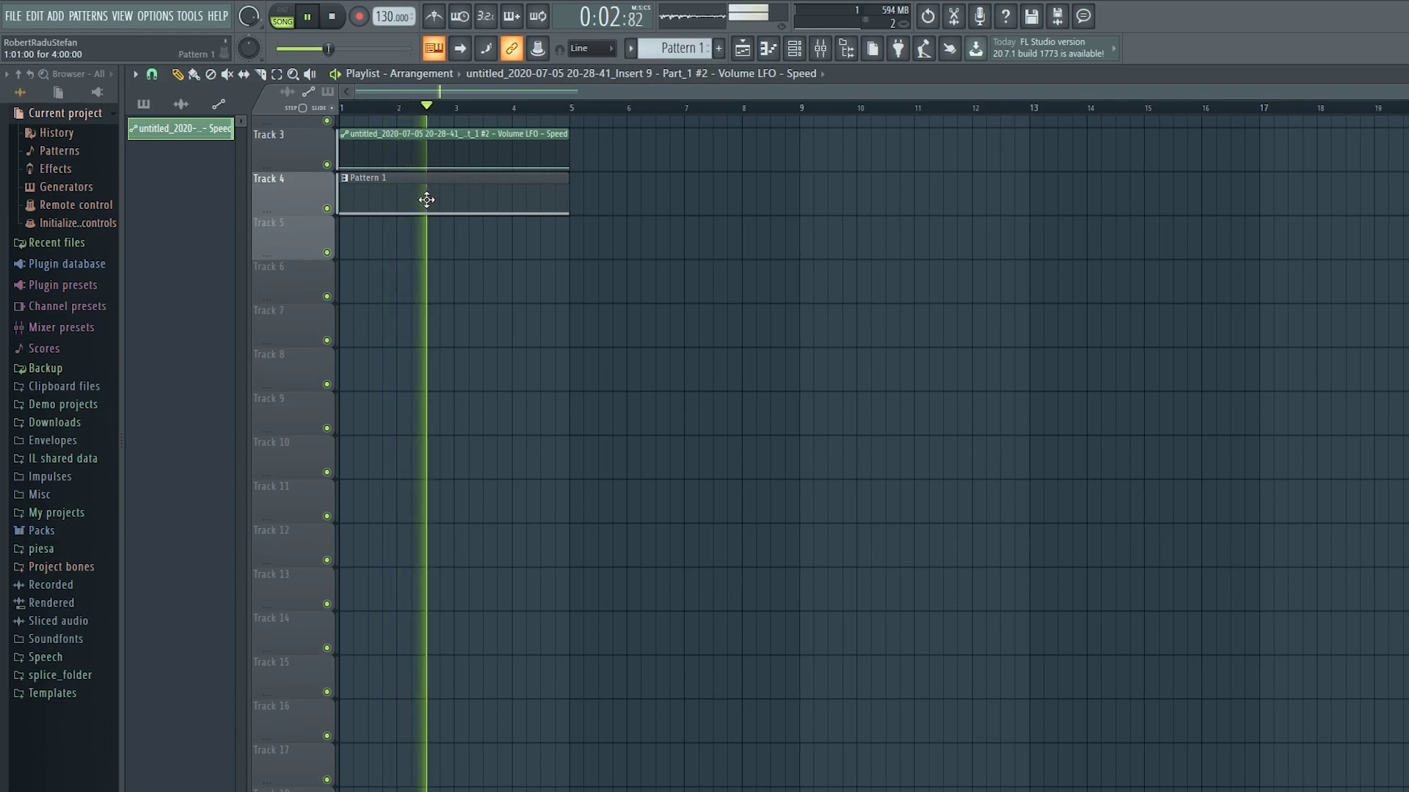
key(space)
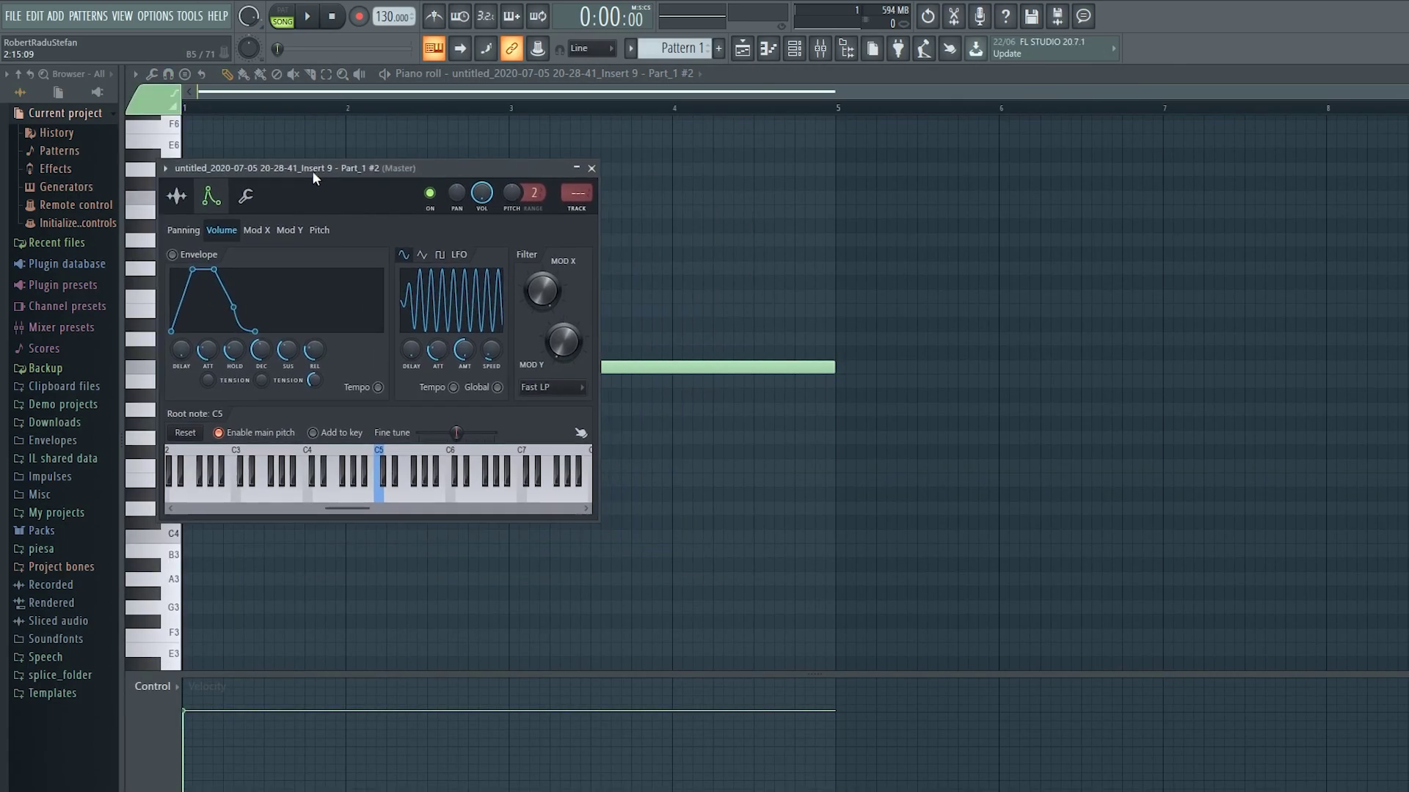
drag(312, 170, 281, 165)
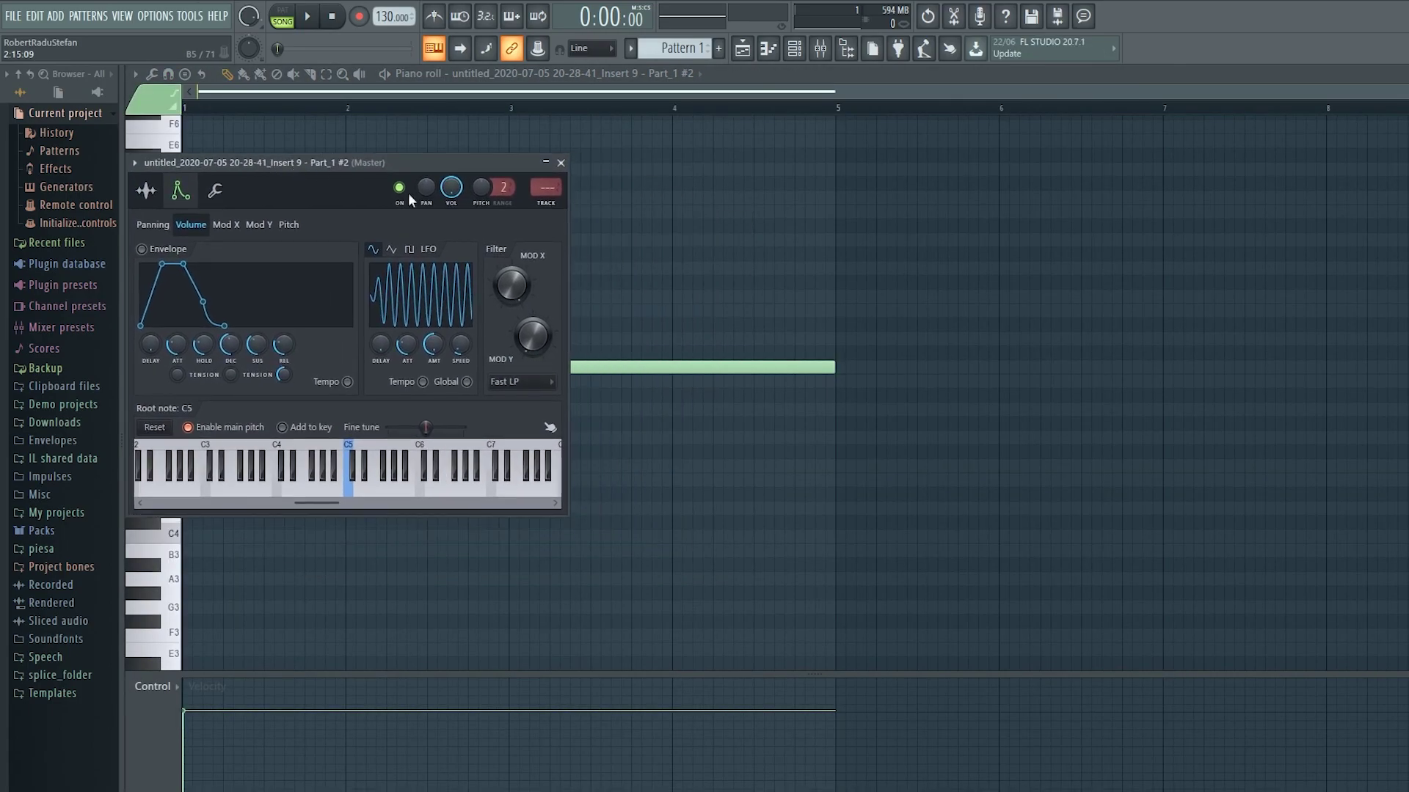
right_click(433, 345)
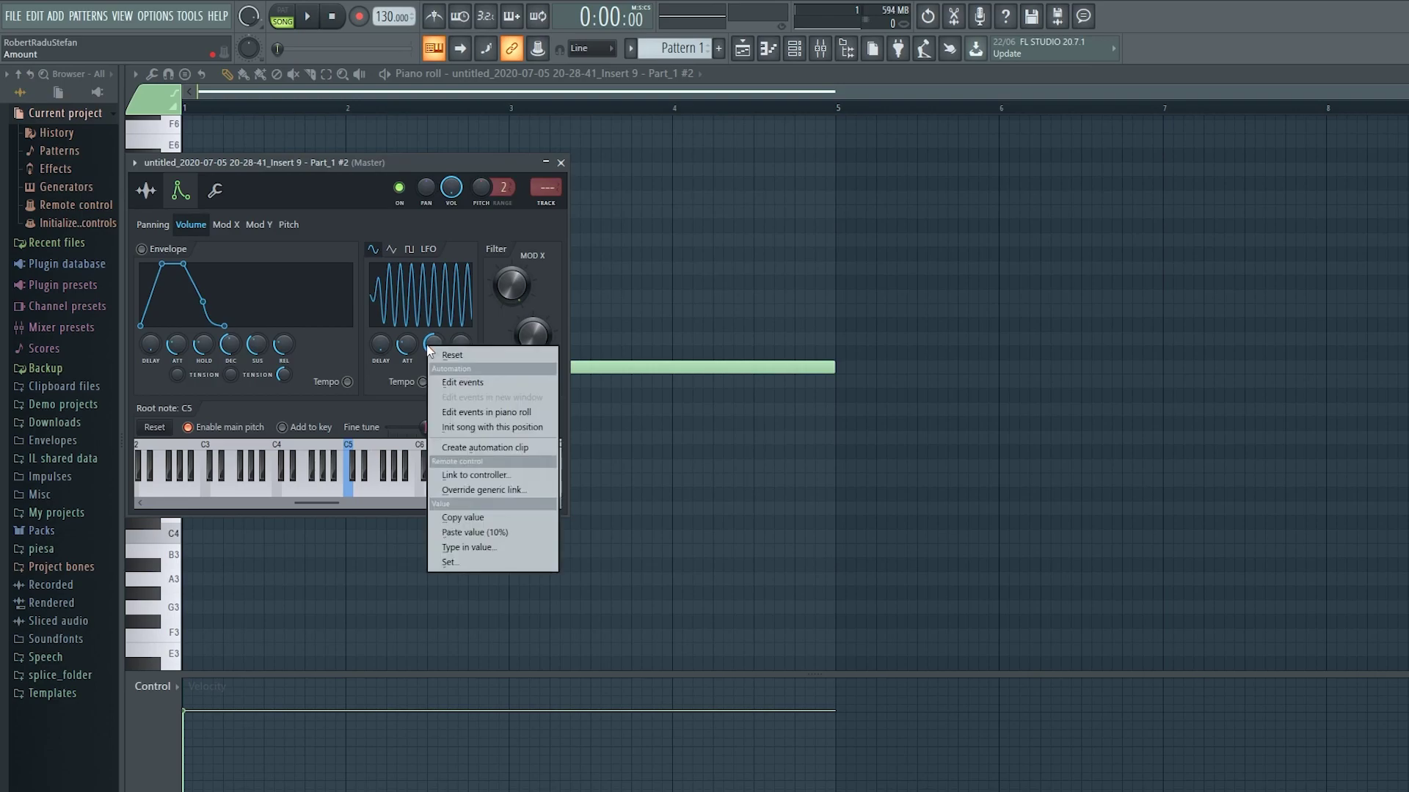
click(467, 449)
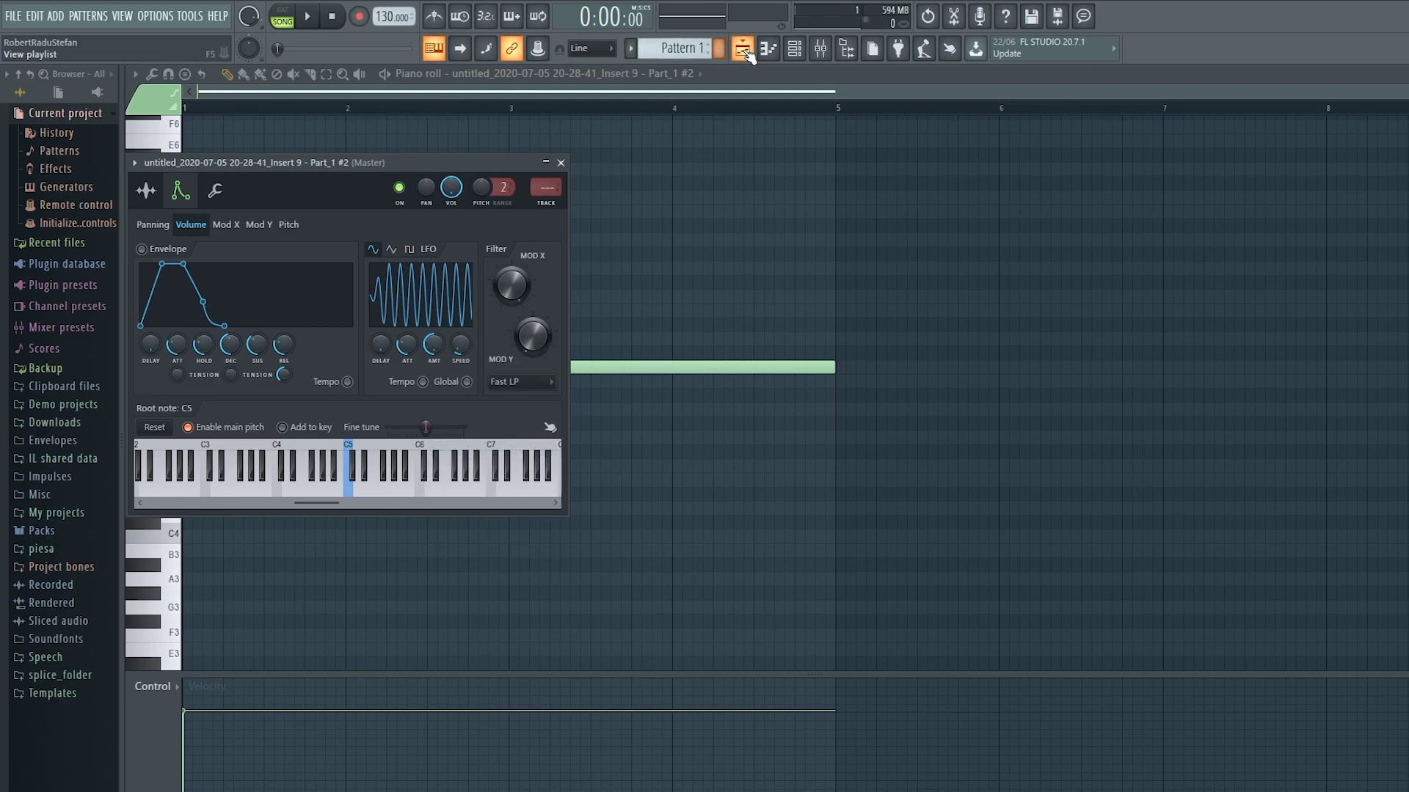
click(743, 48)
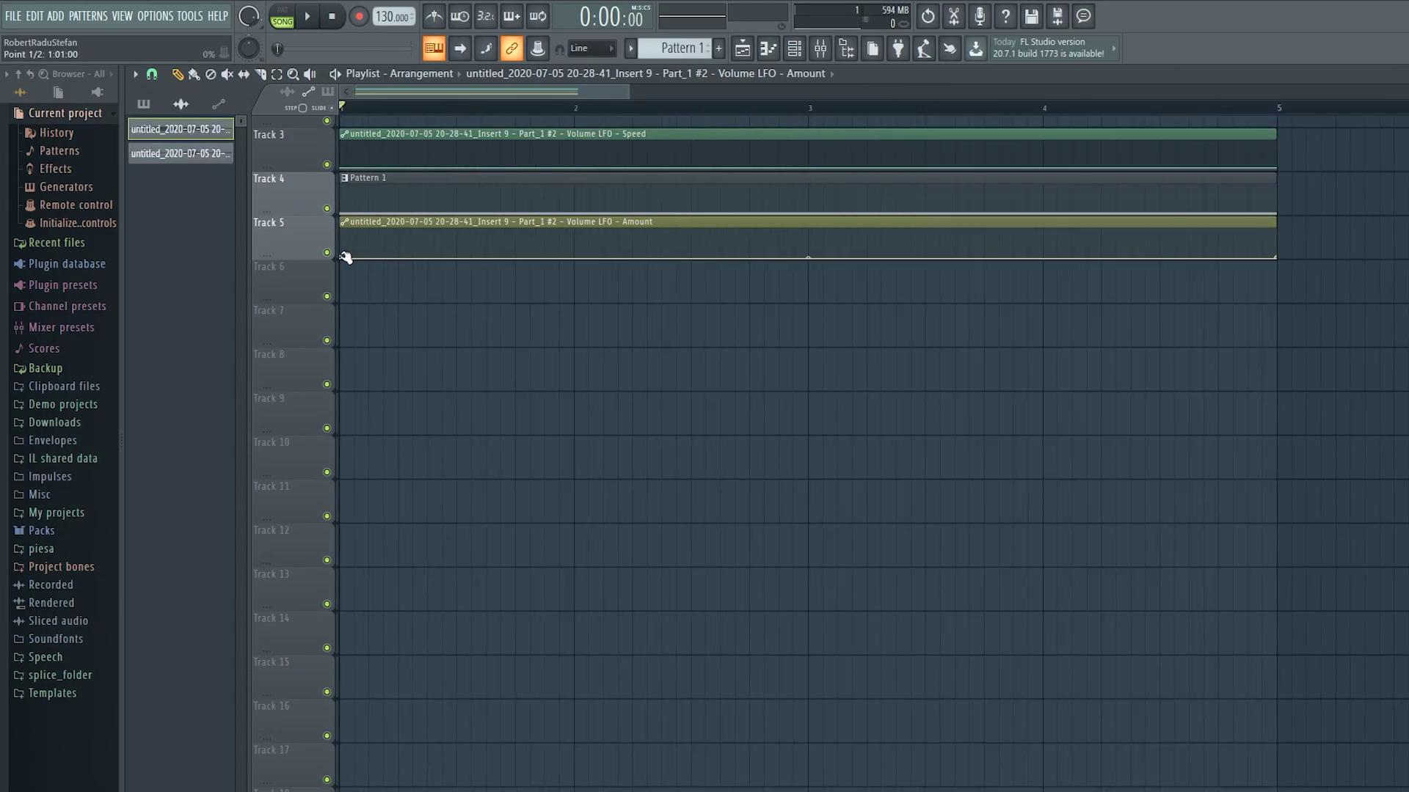
Step: Set the start point of the LFO amount automation to 50%, and try the channel's LFO amount at zero and raised again
right_click(345, 258)
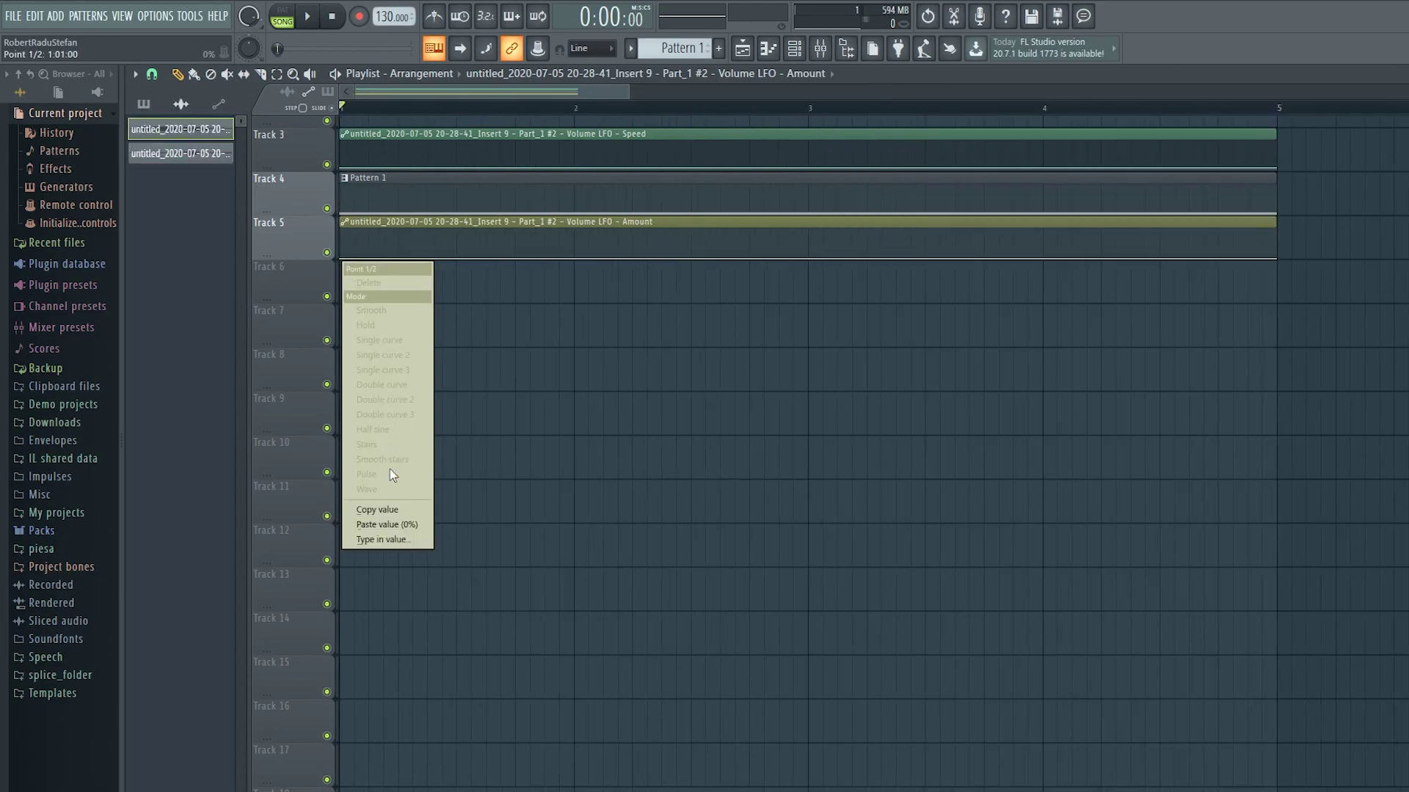
click(381, 538)
text(50)
key(Return)
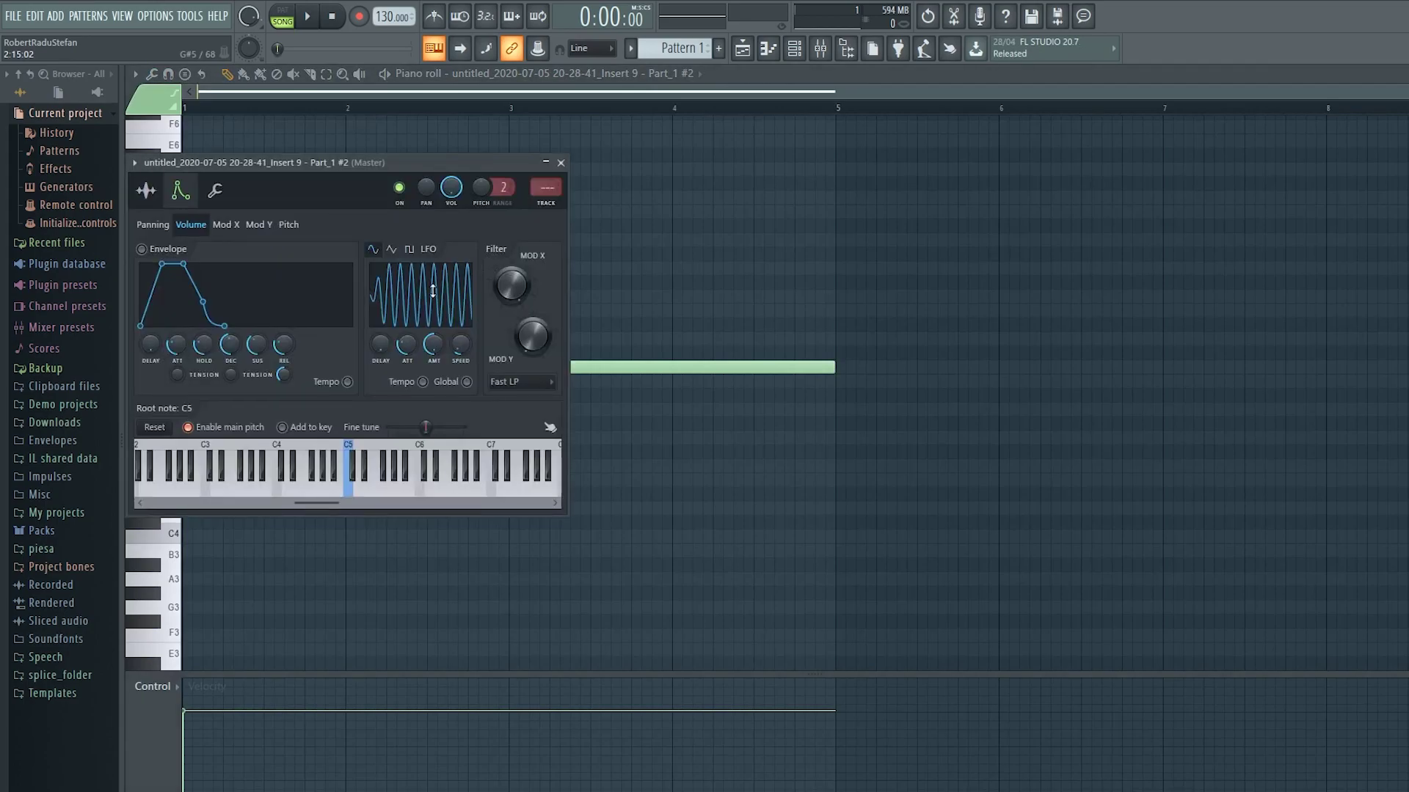
drag(435, 347, 435, 367)
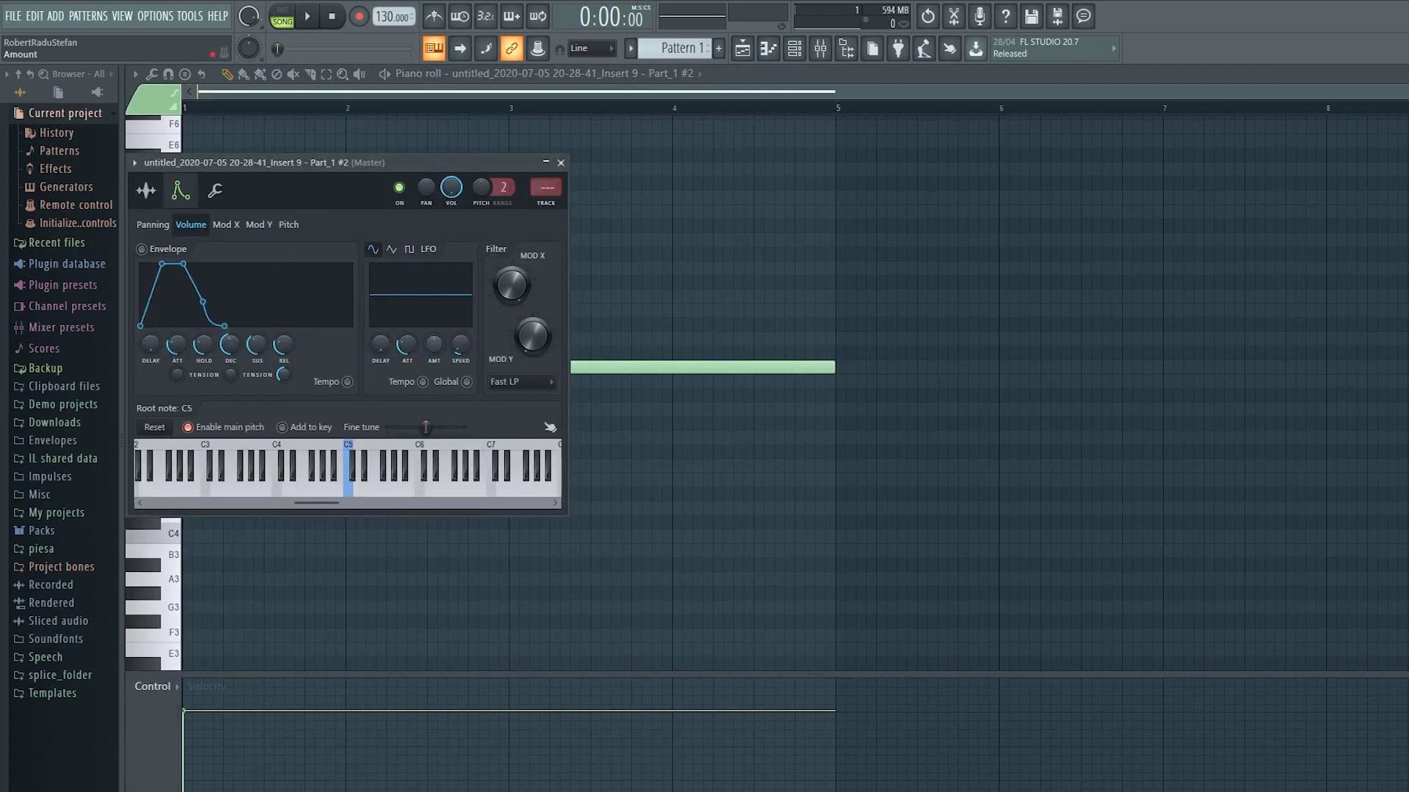
drag(435, 344, 435, 323)
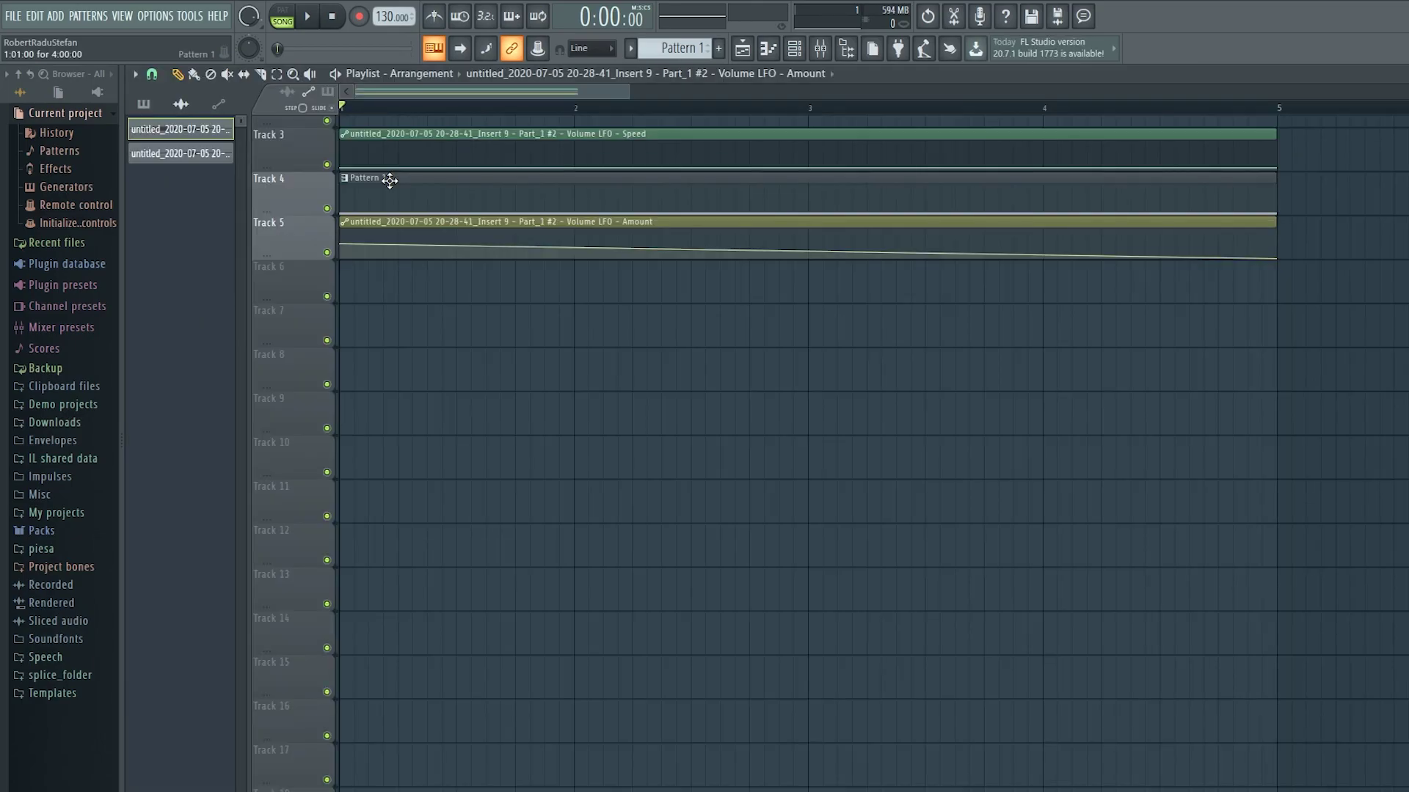
Step: Play the song, put the playhead midway through bar 1, and add an amount automation point there with the start point's 50% value
key(space)
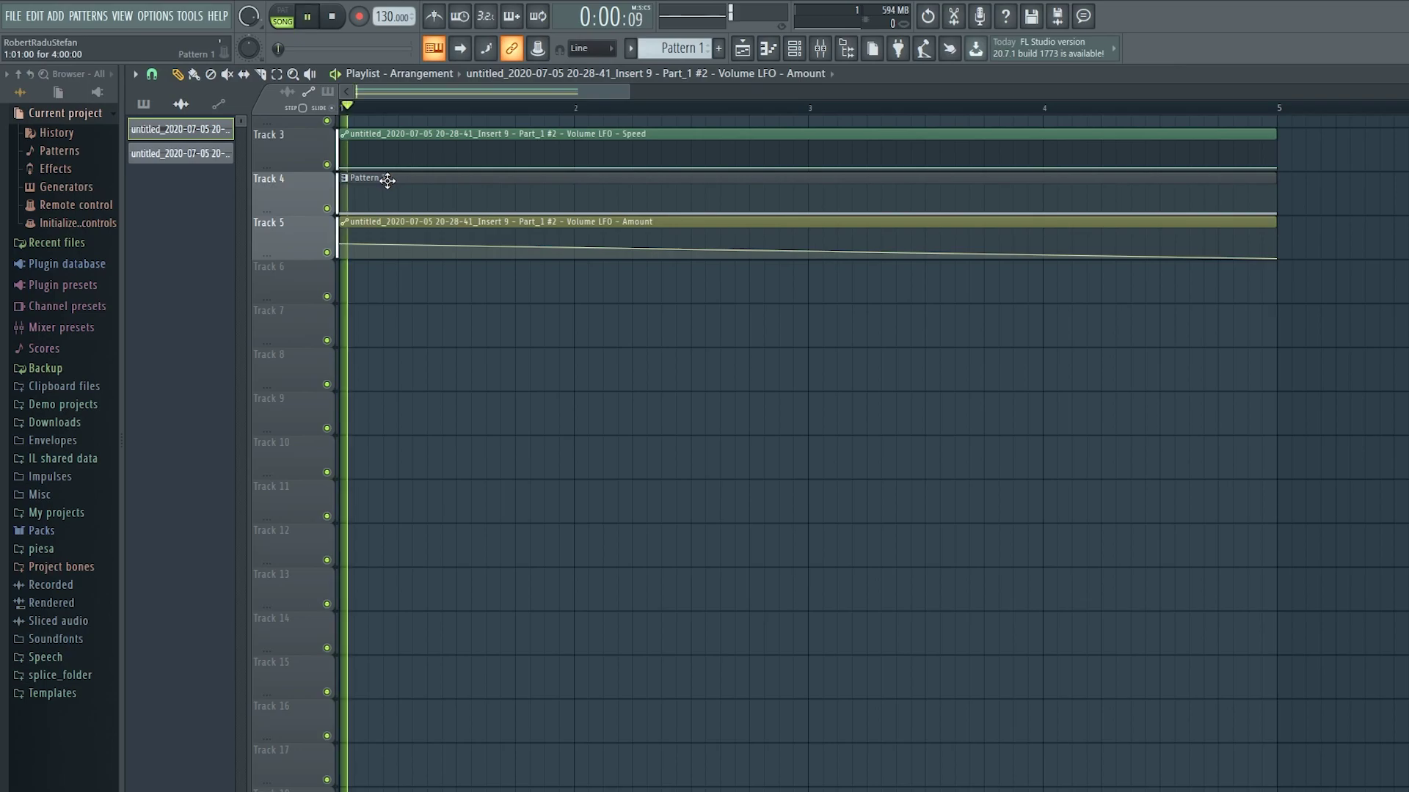
click(490, 108)
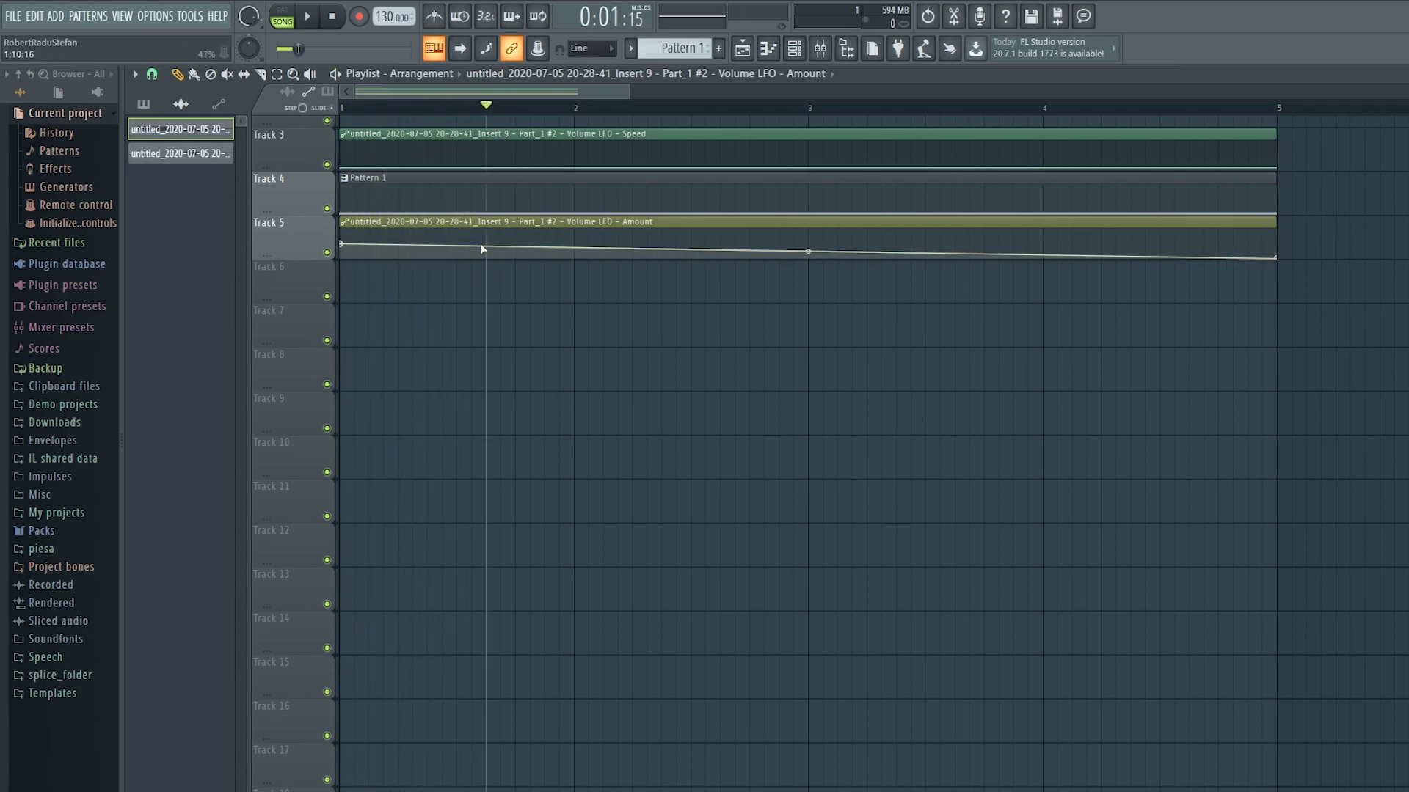
right_click(341, 245)
click(375, 494)
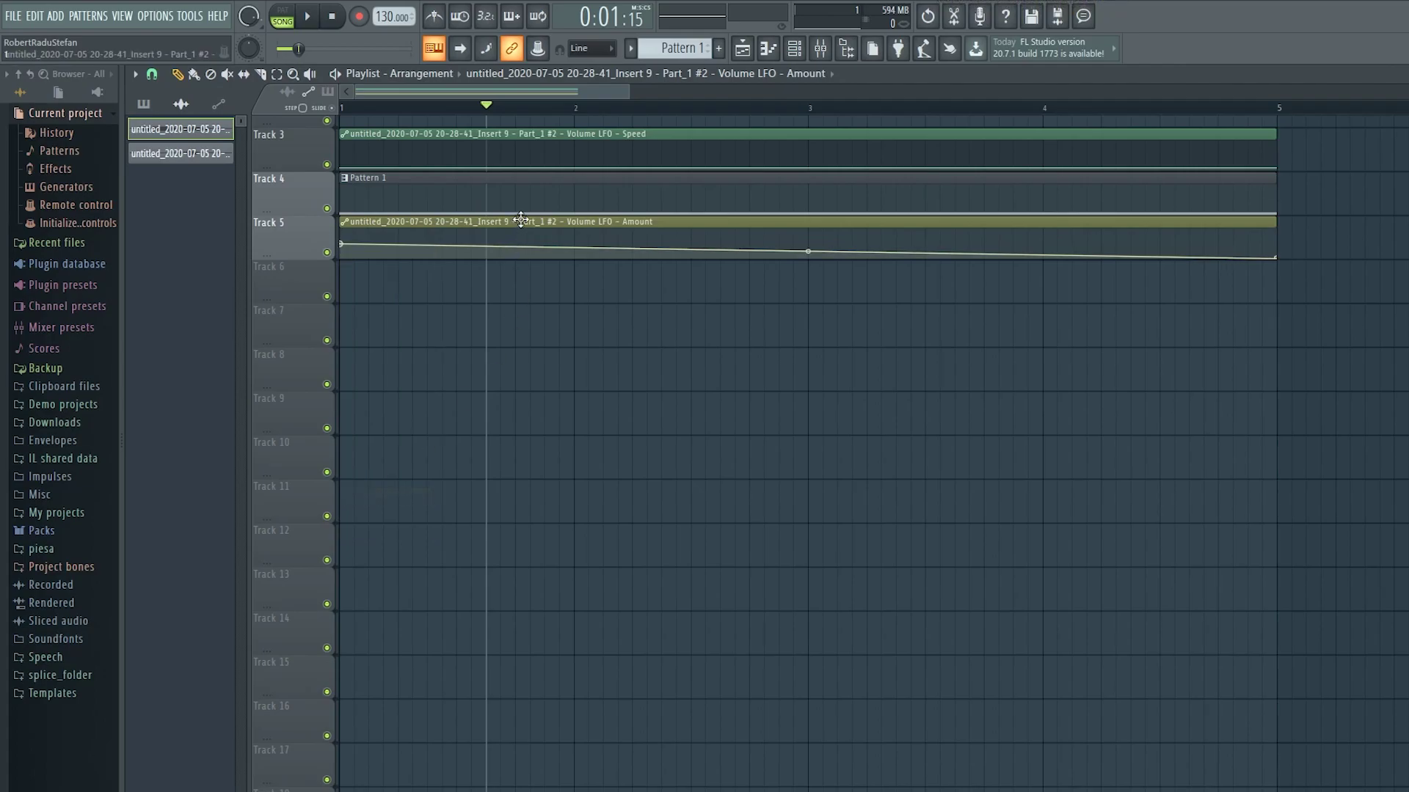
click(489, 249)
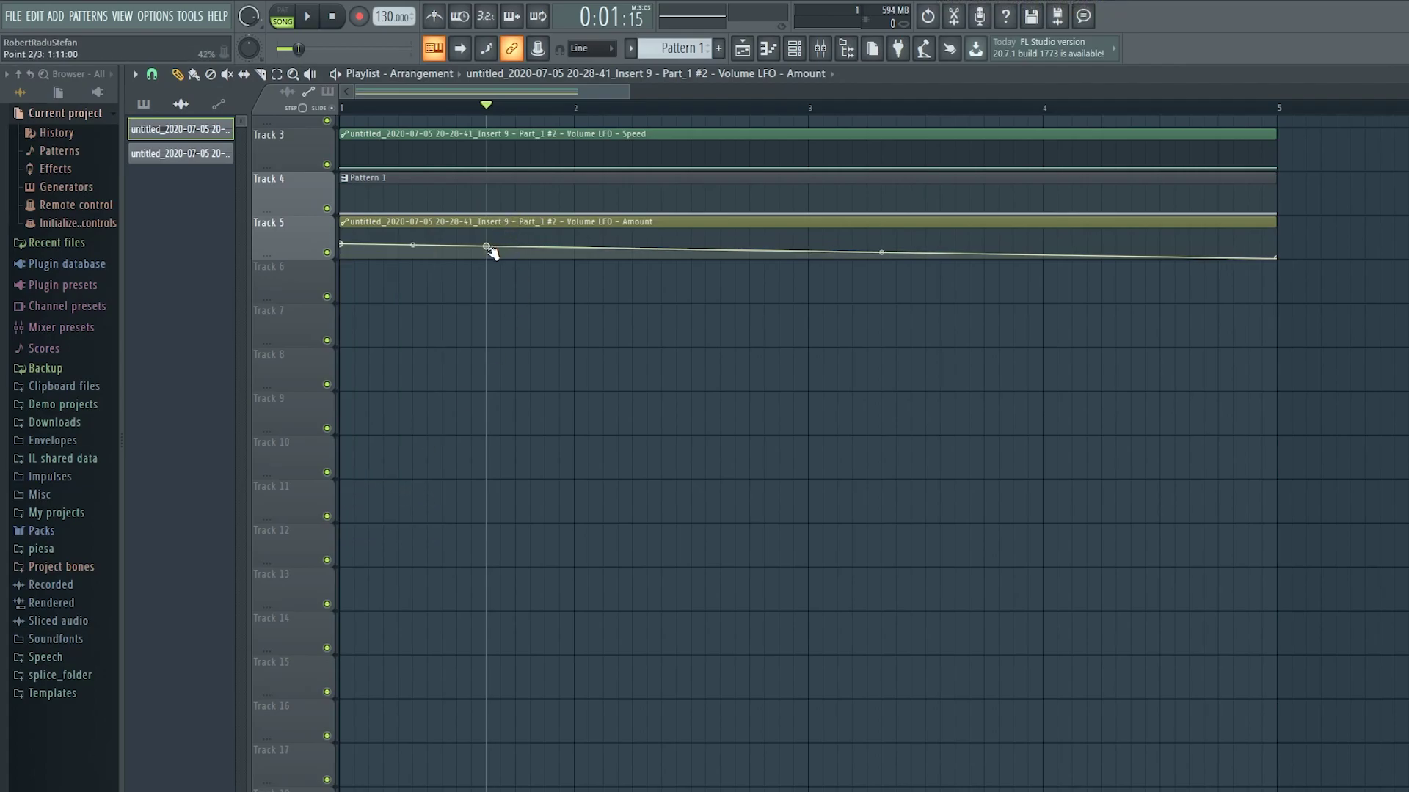
right_click(488, 249)
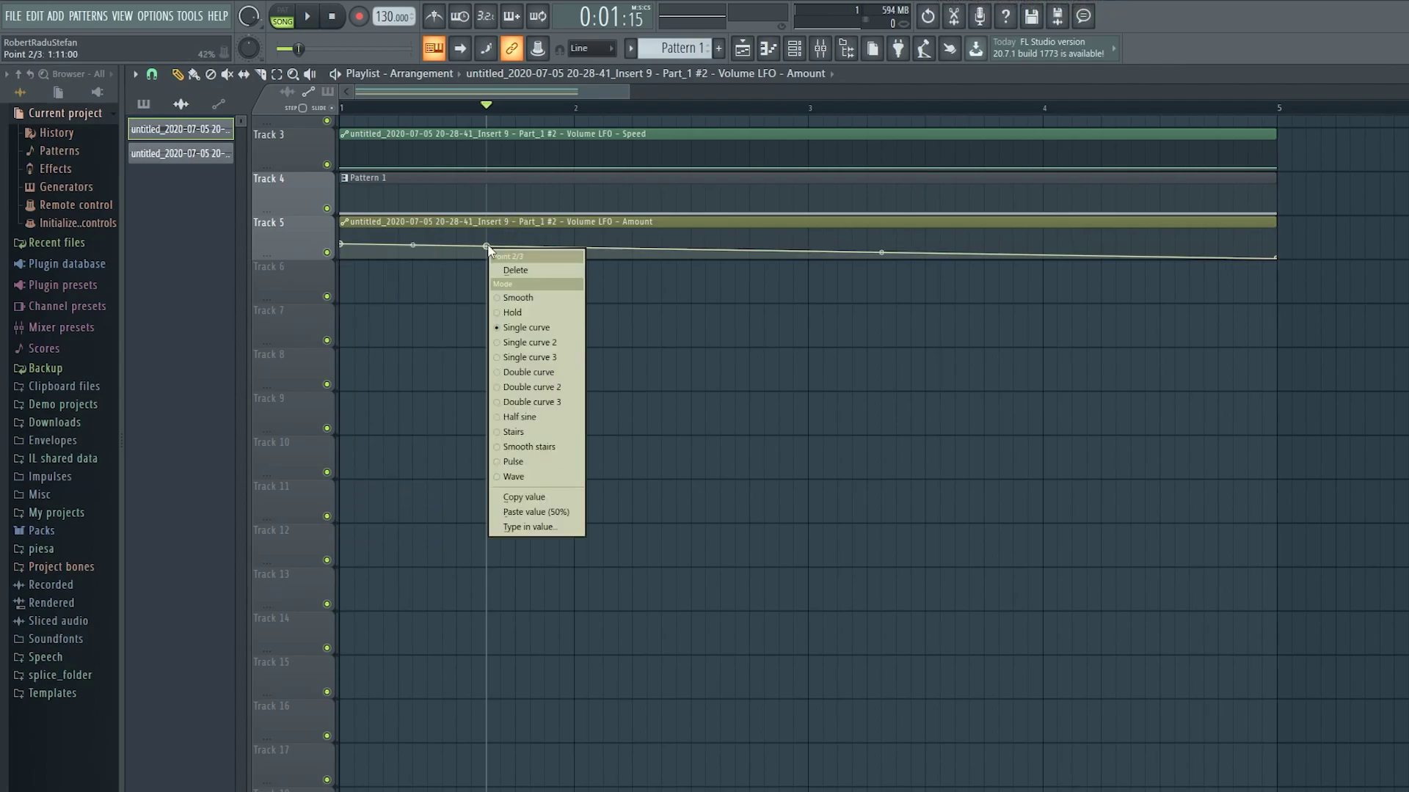
click(535, 511)
Step: Make the LFO amount automation drop straight to zero at the playhead and stay there until the clip ends
scroll(498, 368, down, 3)
scroll(368, 264, up, 3)
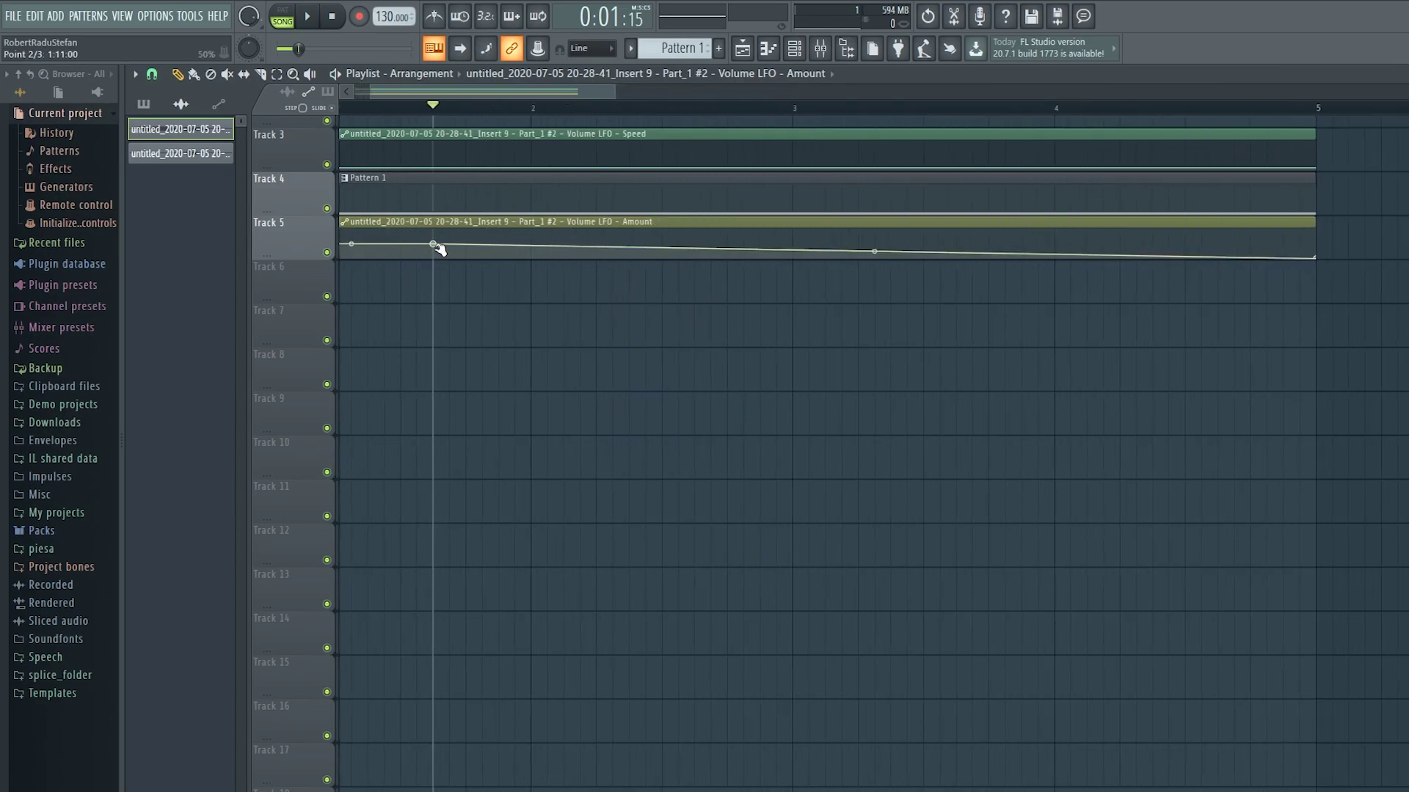
drag(433, 246, 437, 270)
scroll(512, 314, down, 3)
scroll(520, 301, down, 1)
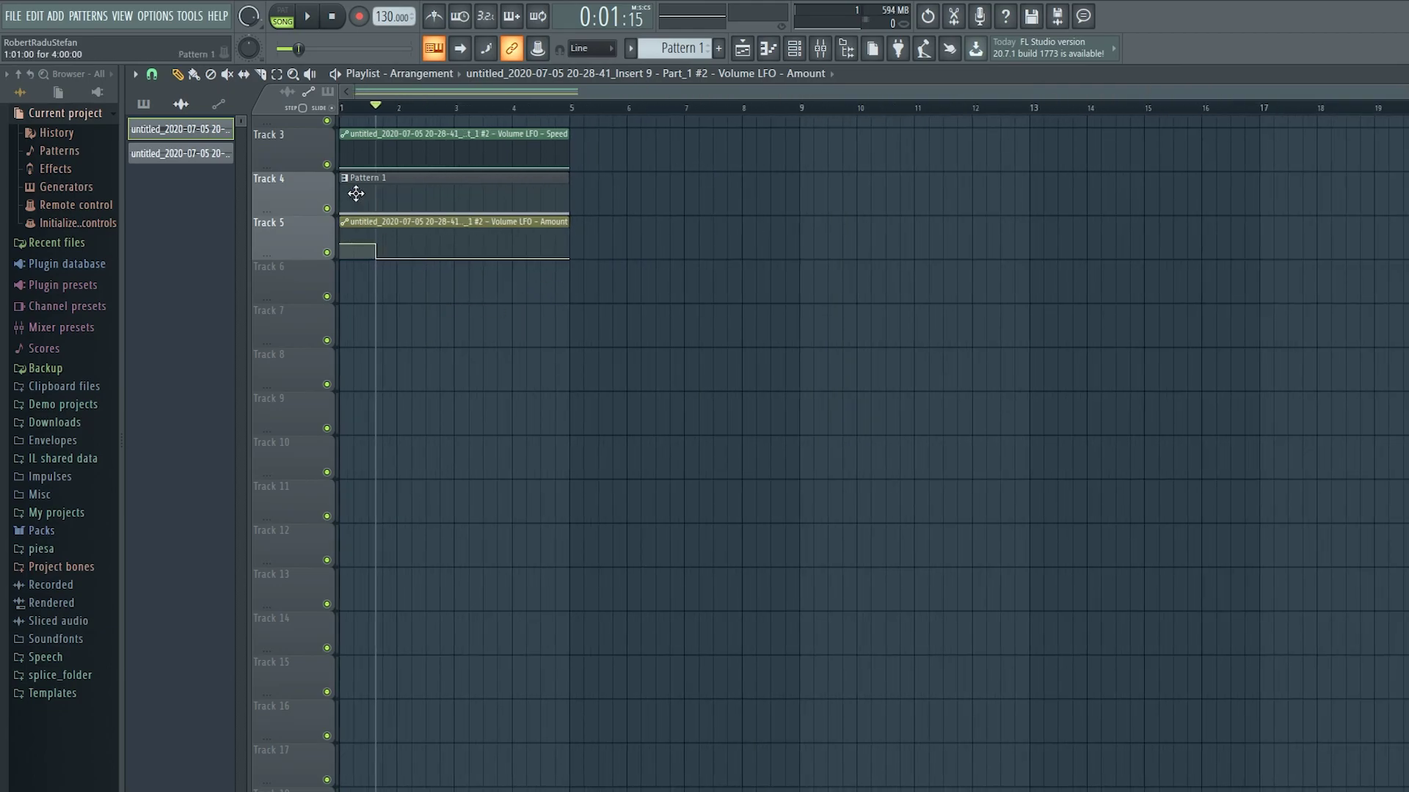
Step: Add a 10% point at the playhead in the LFO speed automation and raise its end point for a steady ramp
scroll(407, 198, up, 3)
right_click(447, 248)
click(469, 432)
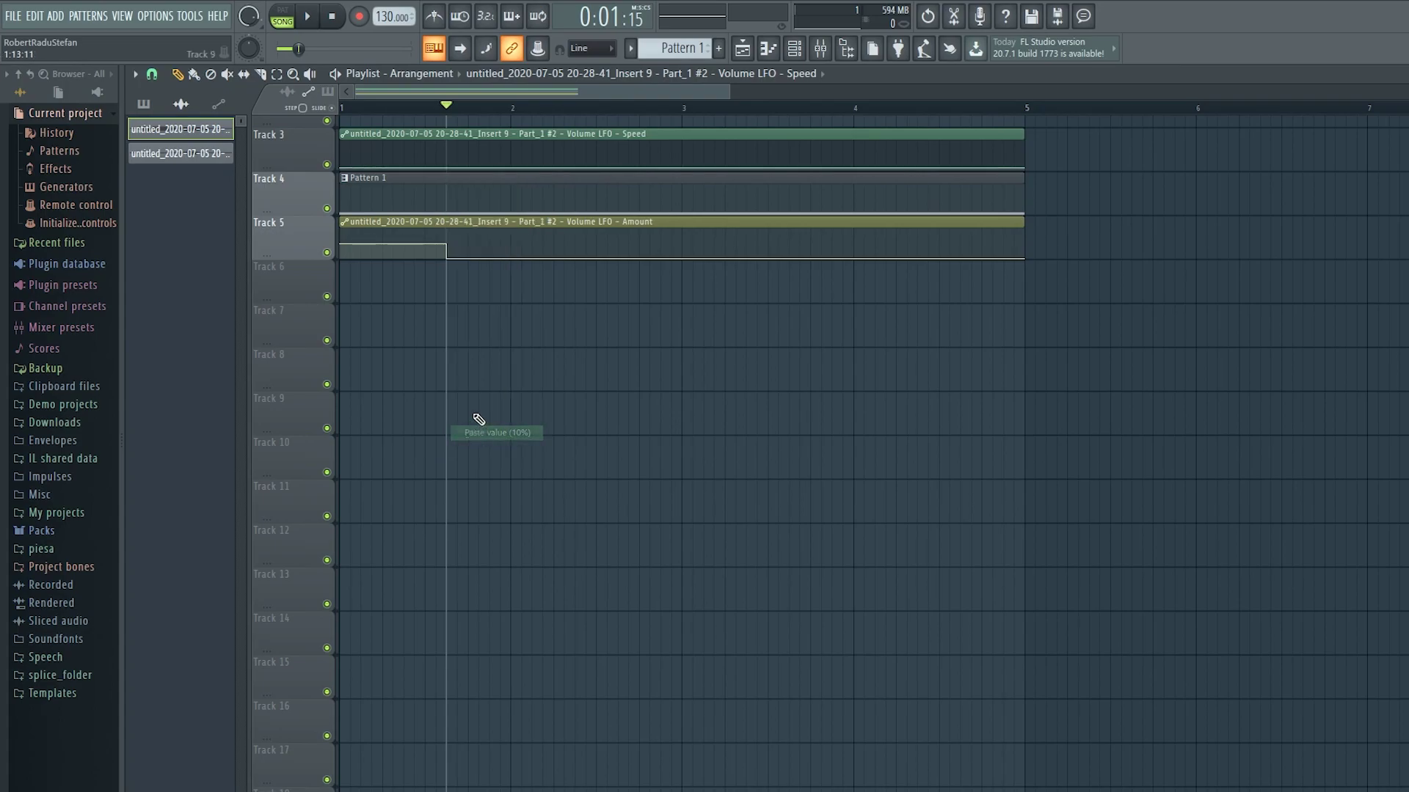
scroll(639, 150, down, 4)
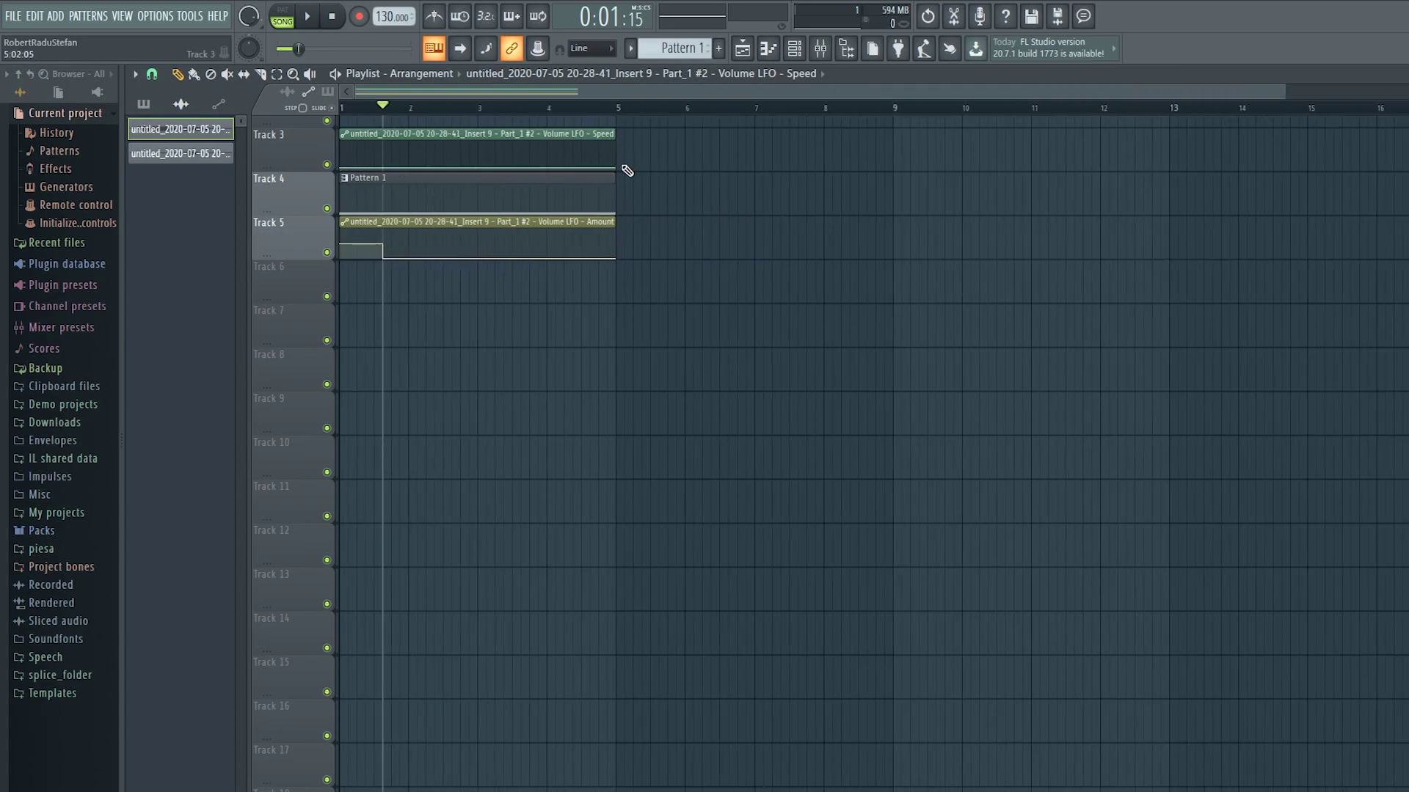
drag(621, 166, 626, 130)
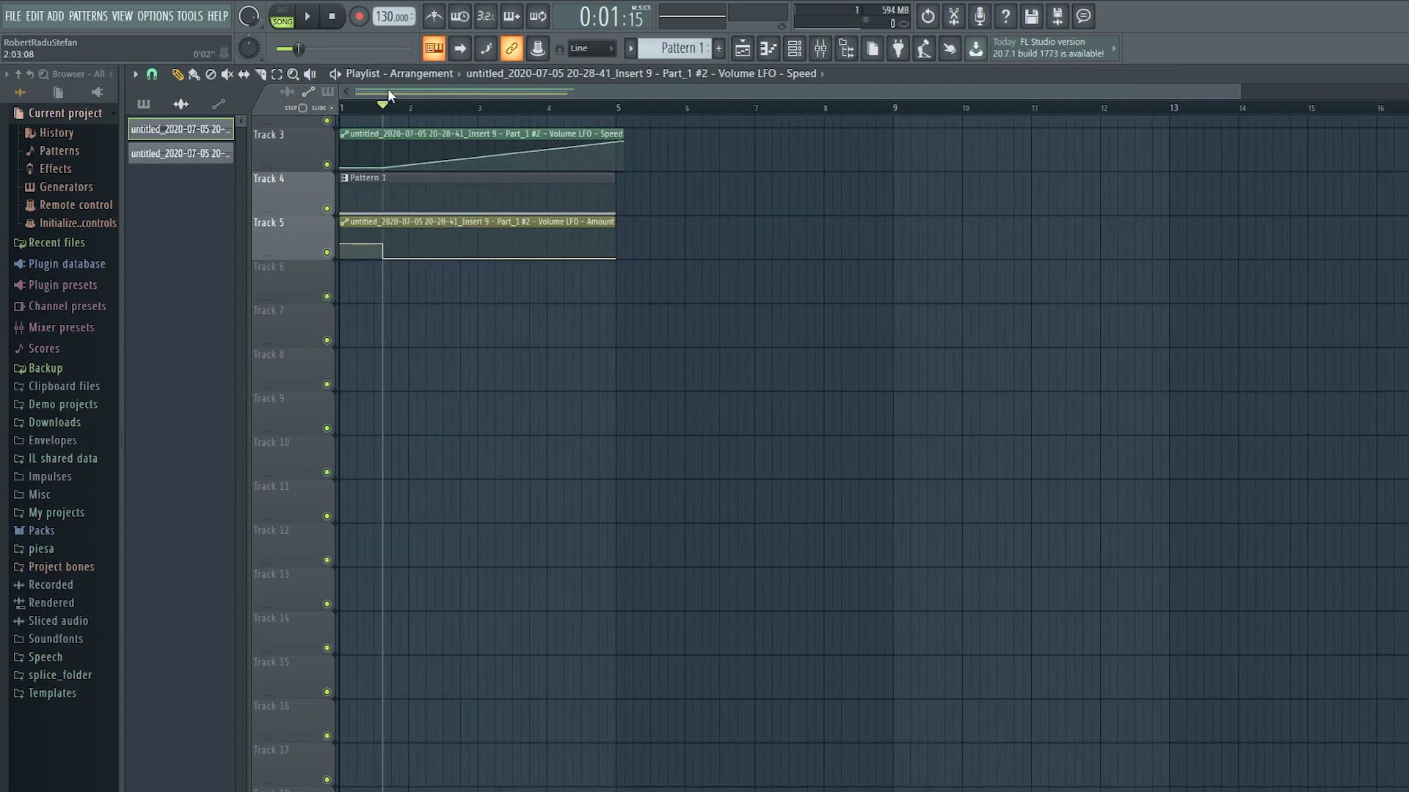
Step: Play the song from the start to hear the LFO amount drop and the speed ramp
drag(379, 105, 279, 110)
key(space)
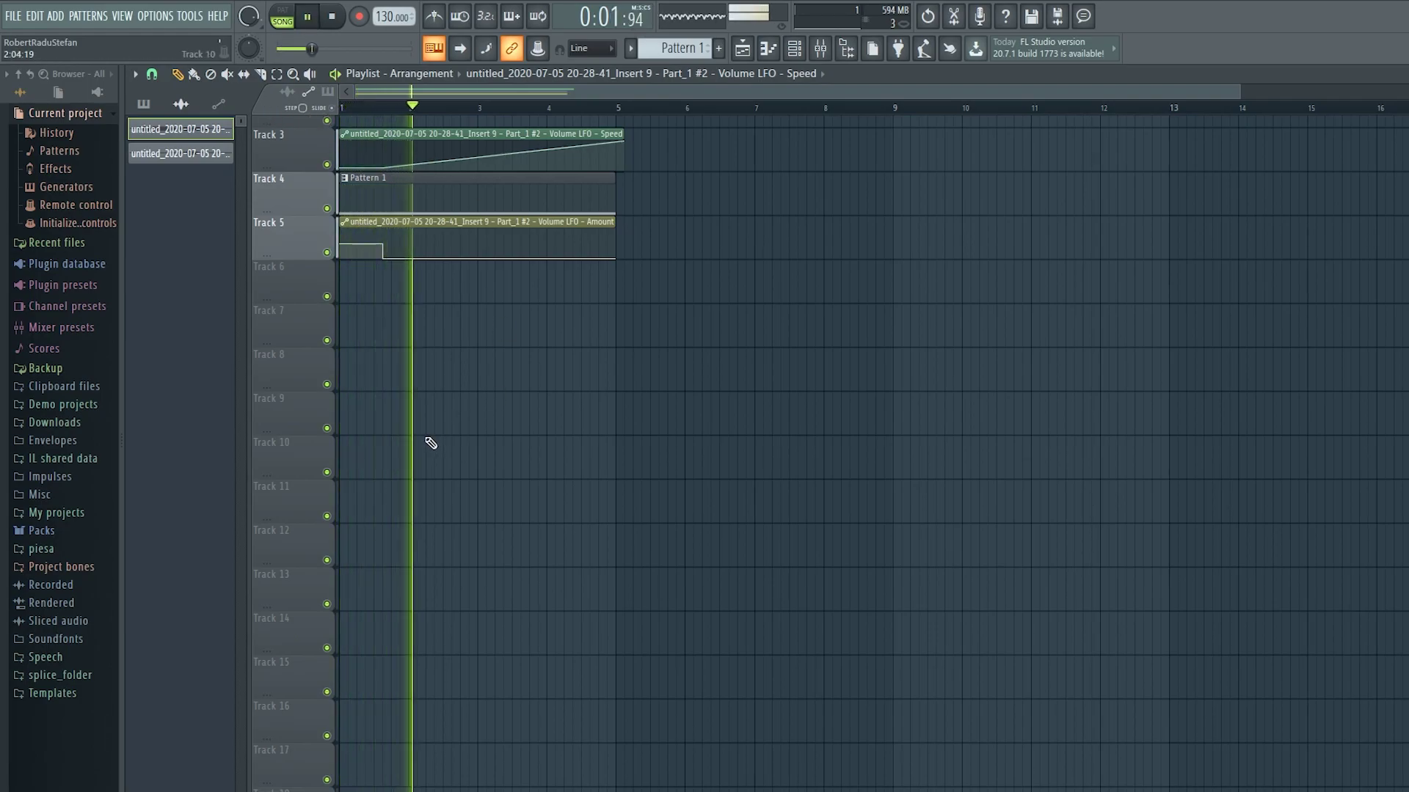
key(space)
Step: Place the second vocal audio clip after the pattern, shorten the LFO clips and pattern to about bar 3.5, curve the speed ramp upward, and play it
click(179, 154)
click(661, 197)
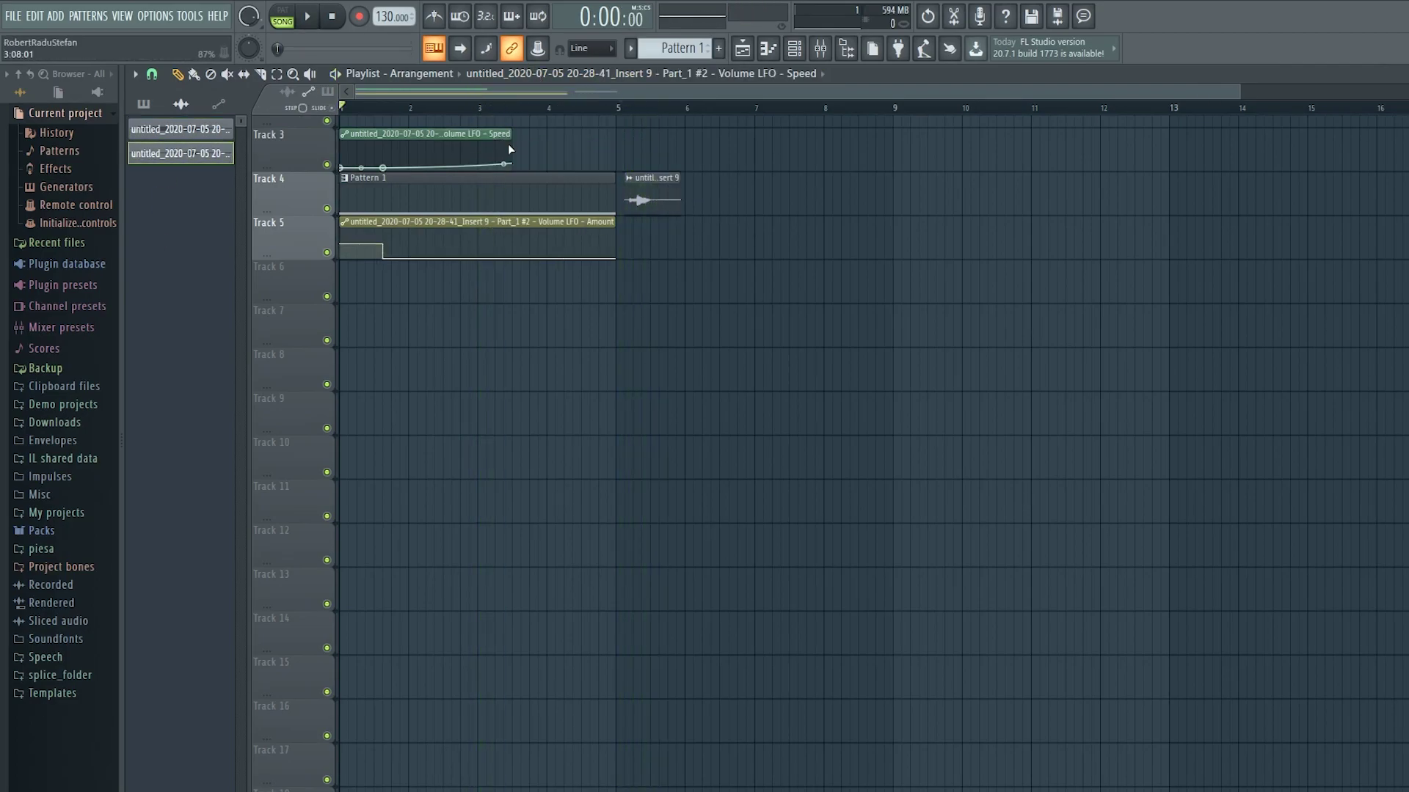
right_click(509, 144)
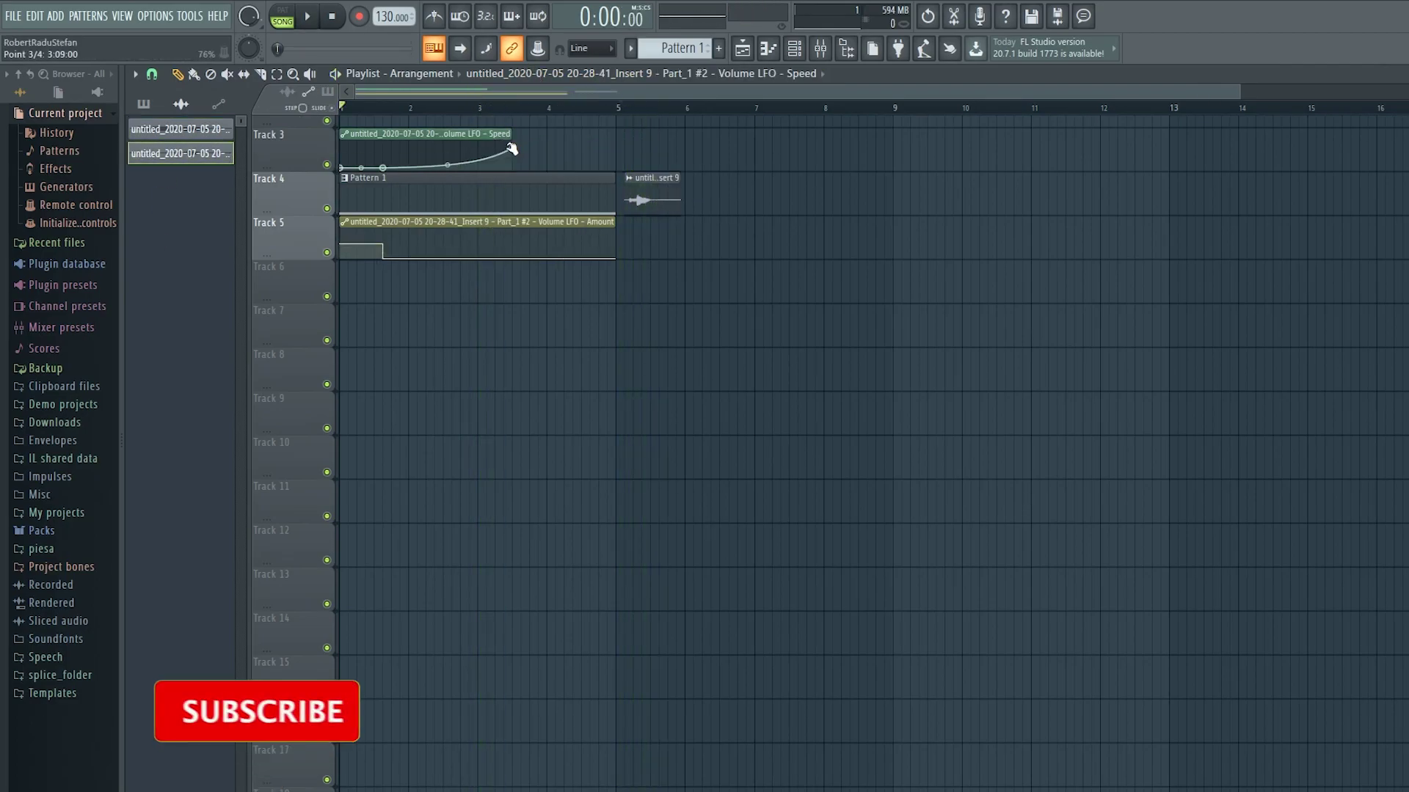
key(space)
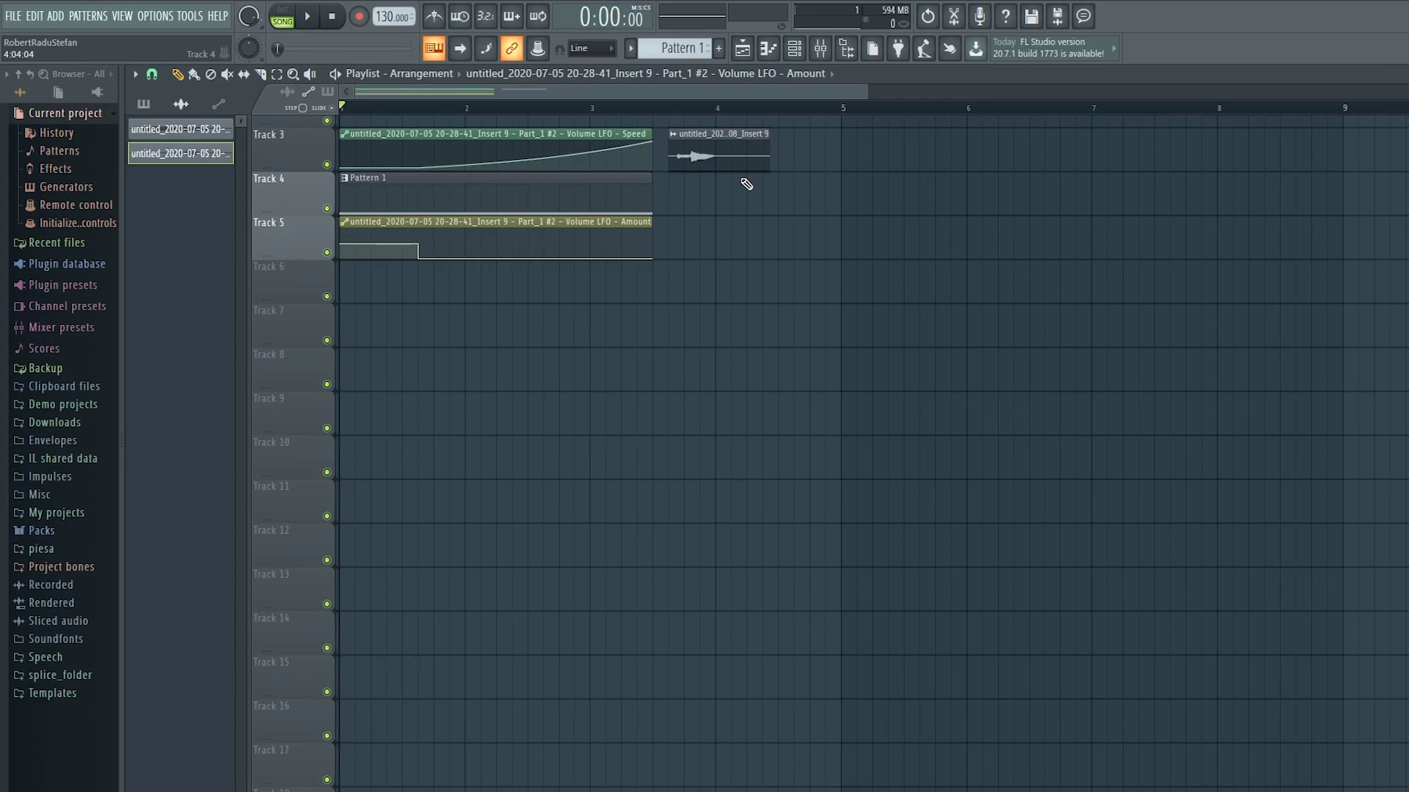
scroll(747, 185, down, 3)
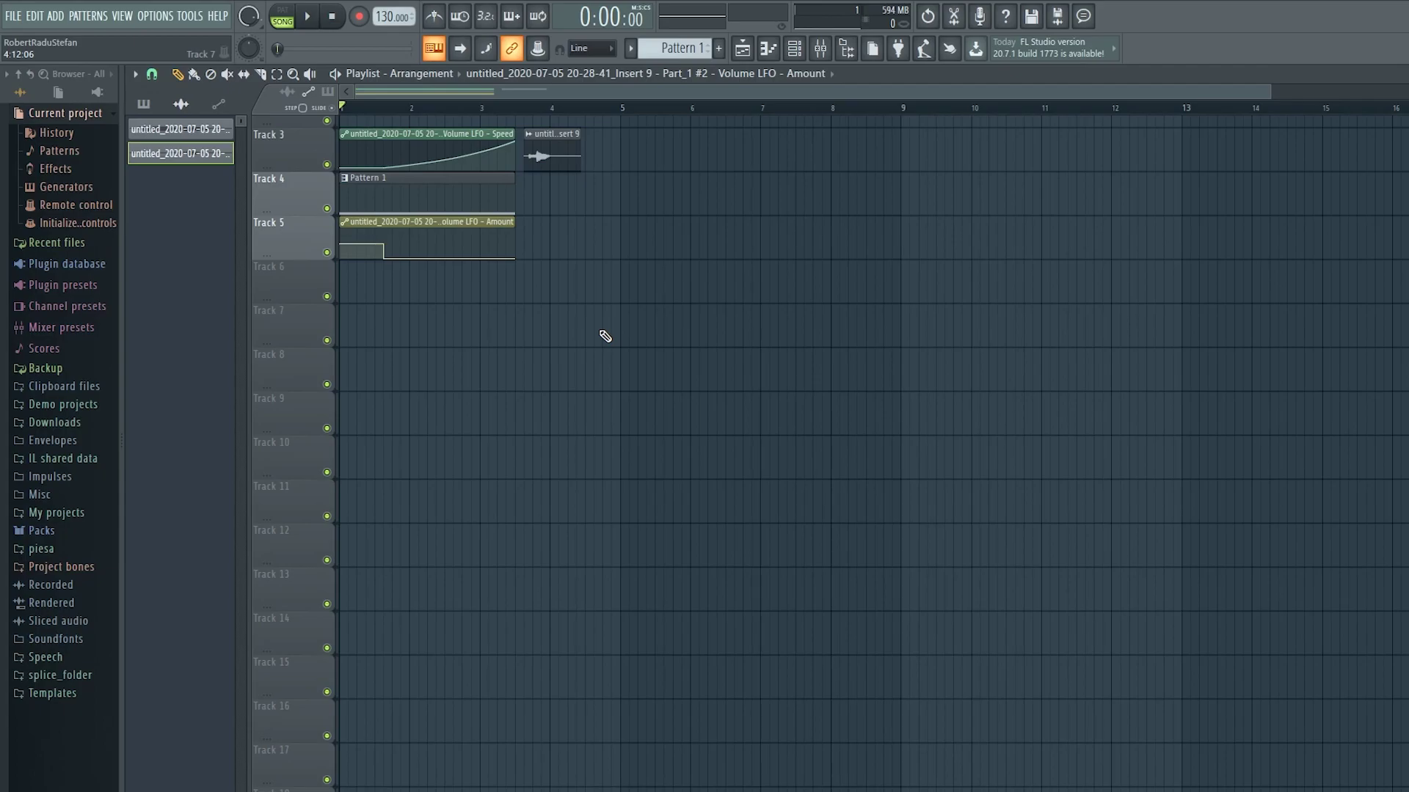